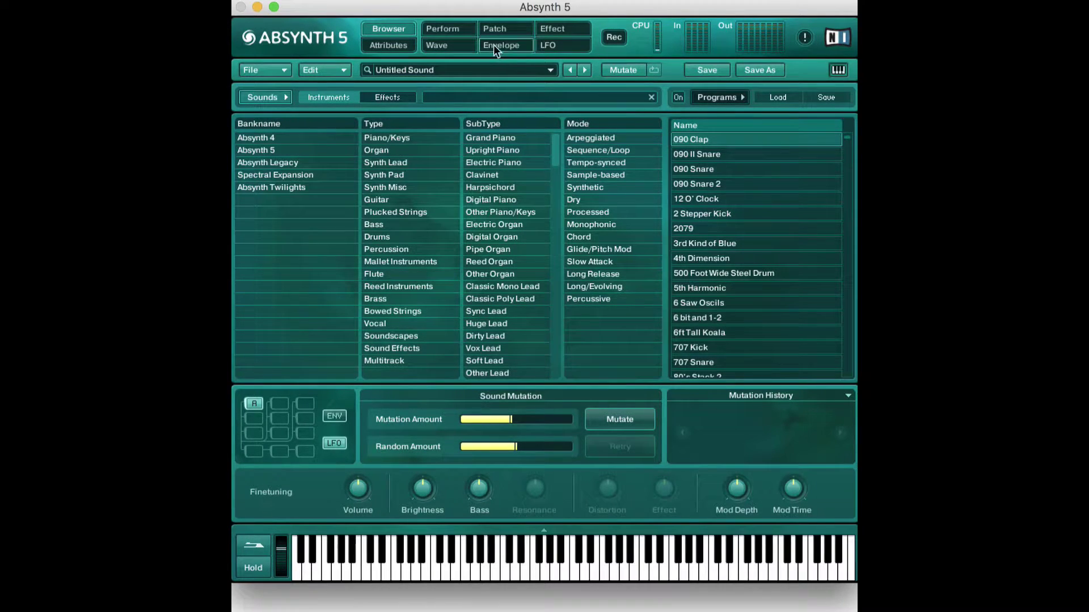
# - Switch from the sound browser to the Patch page to show Osc A and the empty slots
pyautogui.click(501, 27)
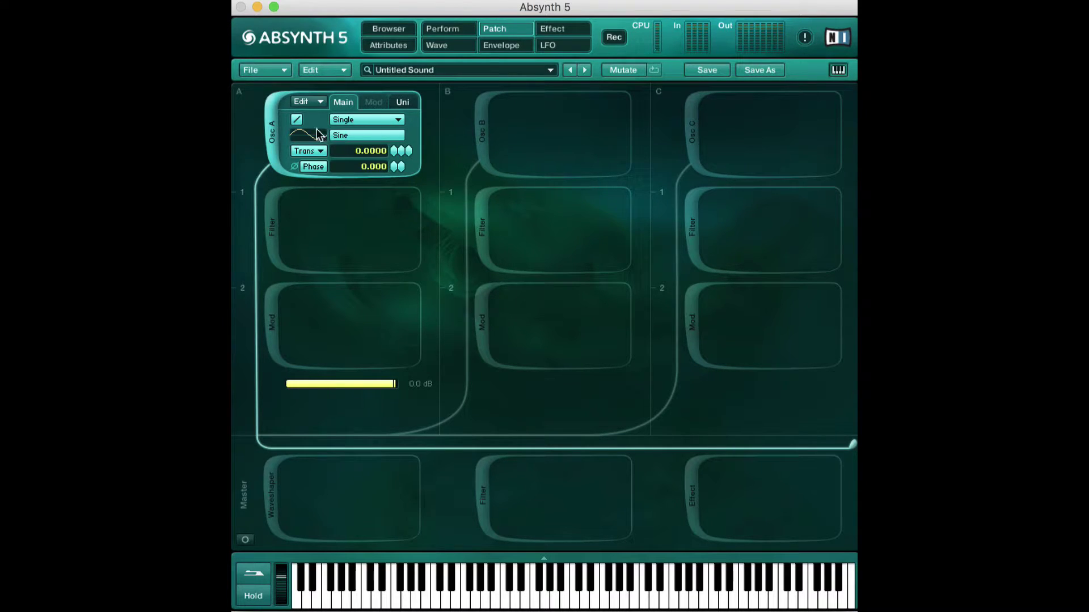
# - Try adding and removing Osc B and Osc C, and toggle Osc A off and back on
pyautogui.click(486, 127)
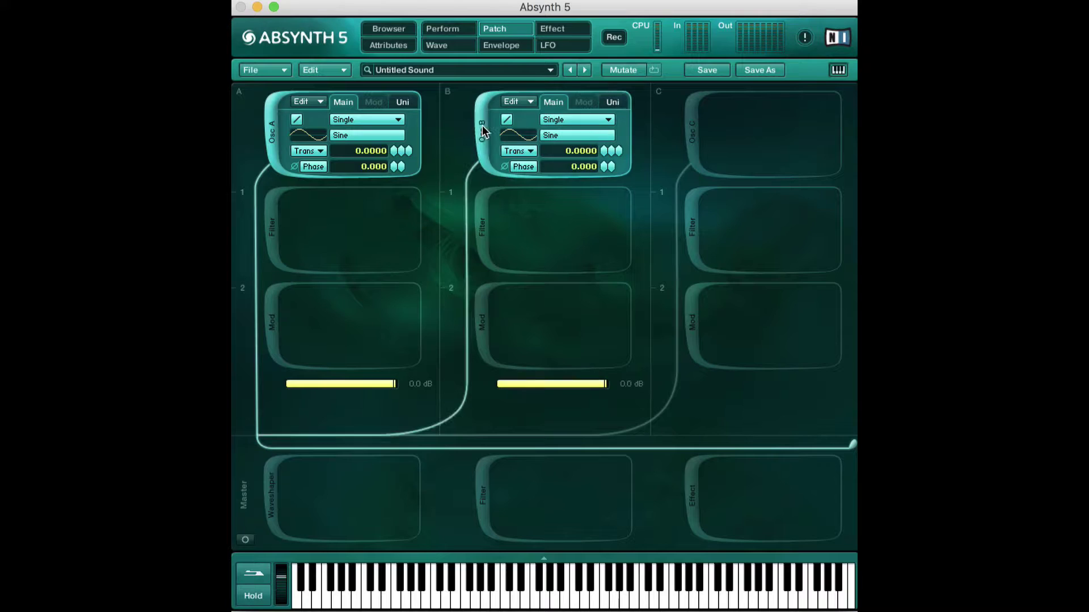
pyautogui.click(690, 136)
pyautogui.click(691, 138)
pyautogui.click(482, 128)
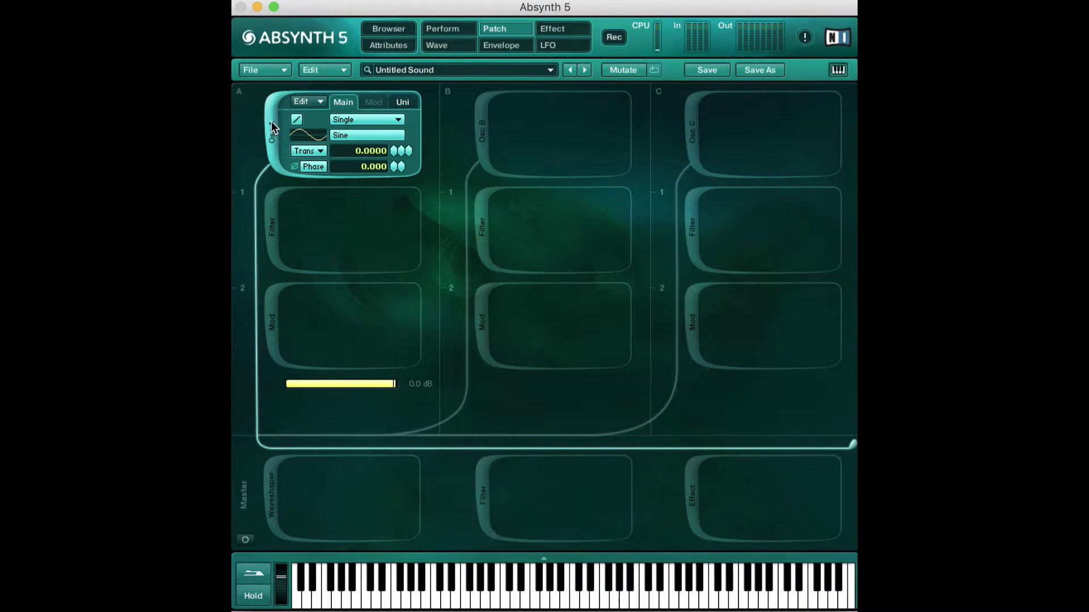
pyautogui.click(271, 121)
pyautogui.click(271, 121)
pyautogui.click(485, 142)
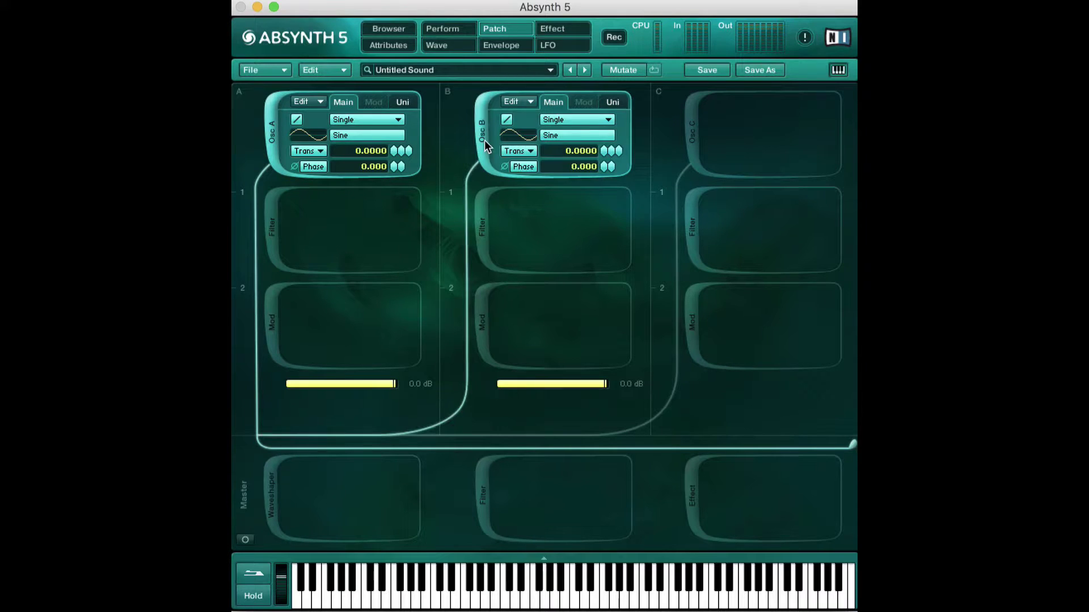
pyautogui.click(695, 122)
pyautogui.click(694, 122)
pyautogui.click(476, 126)
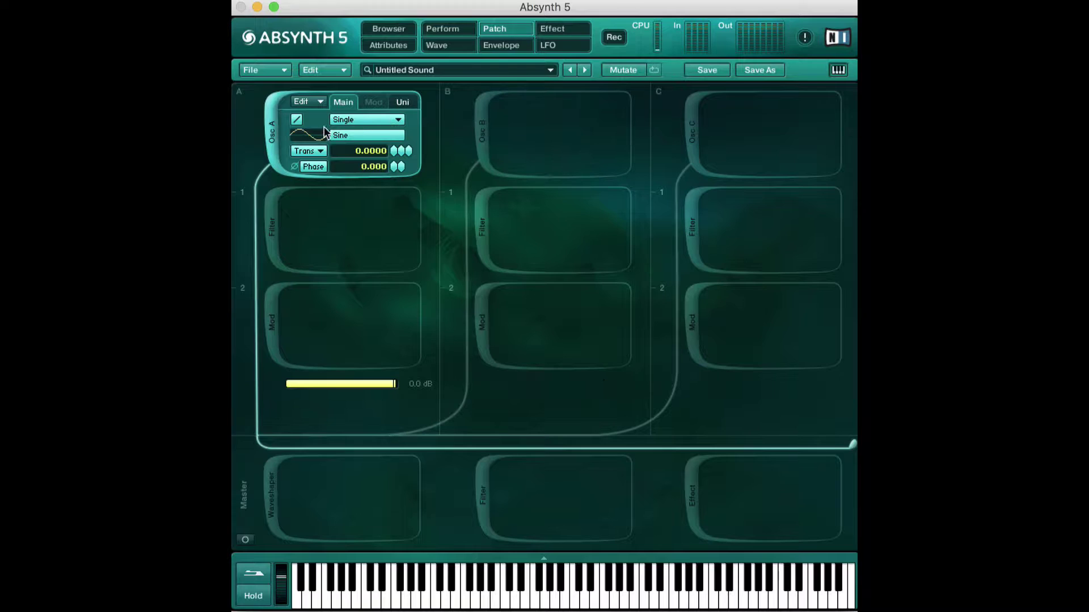
# - Add a filter and a modulation module in slot A2 below Osc A
pyautogui.click(271, 219)
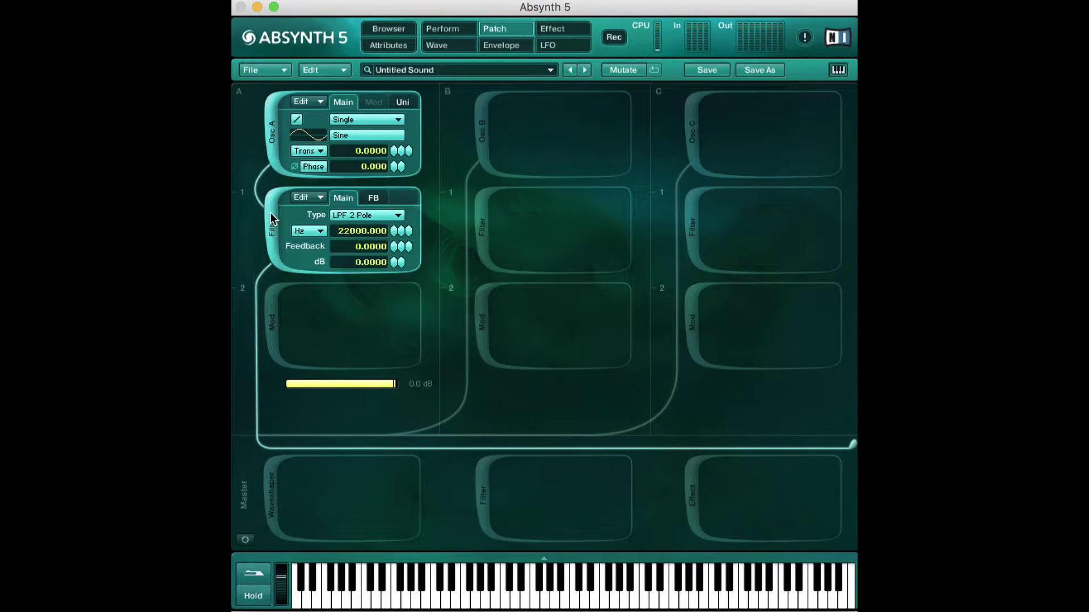
pyautogui.click(270, 216)
pyautogui.click(271, 215)
pyautogui.click(272, 329)
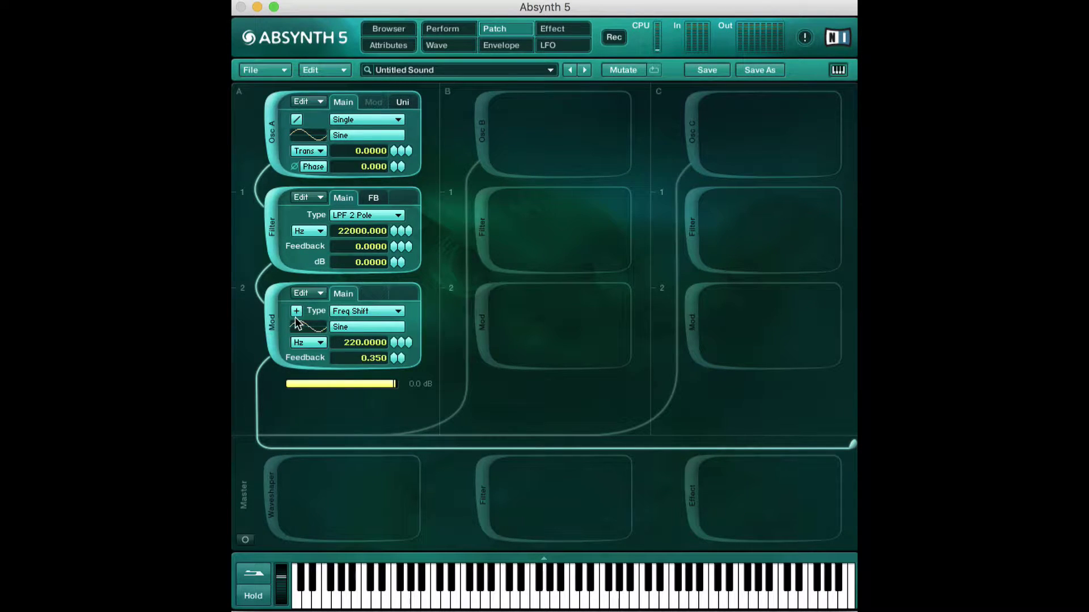
pyautogui.click(279, 321)
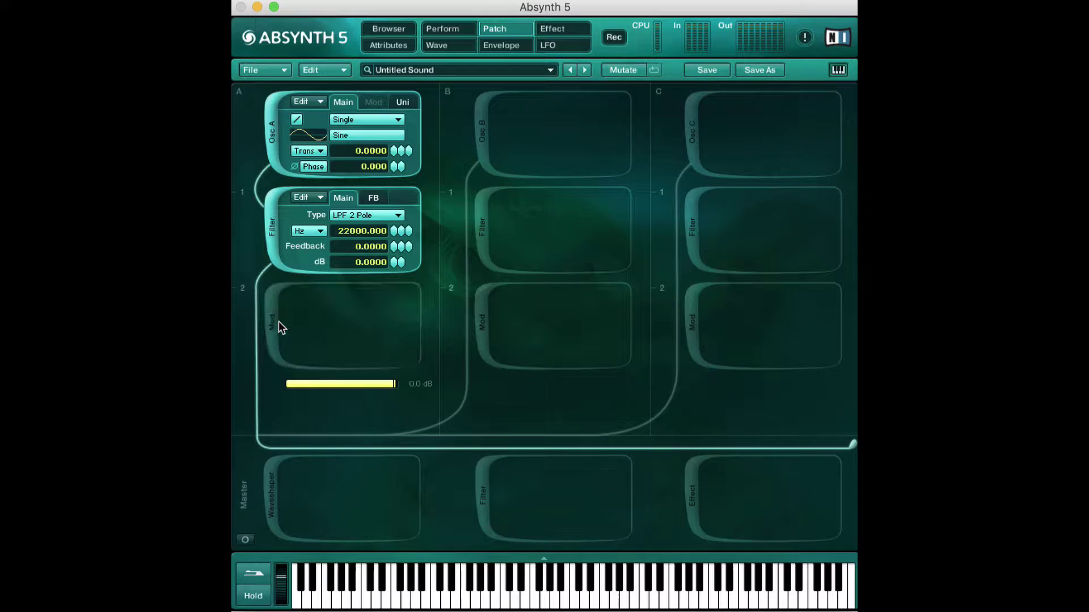
pyautogui.click(278, 320)
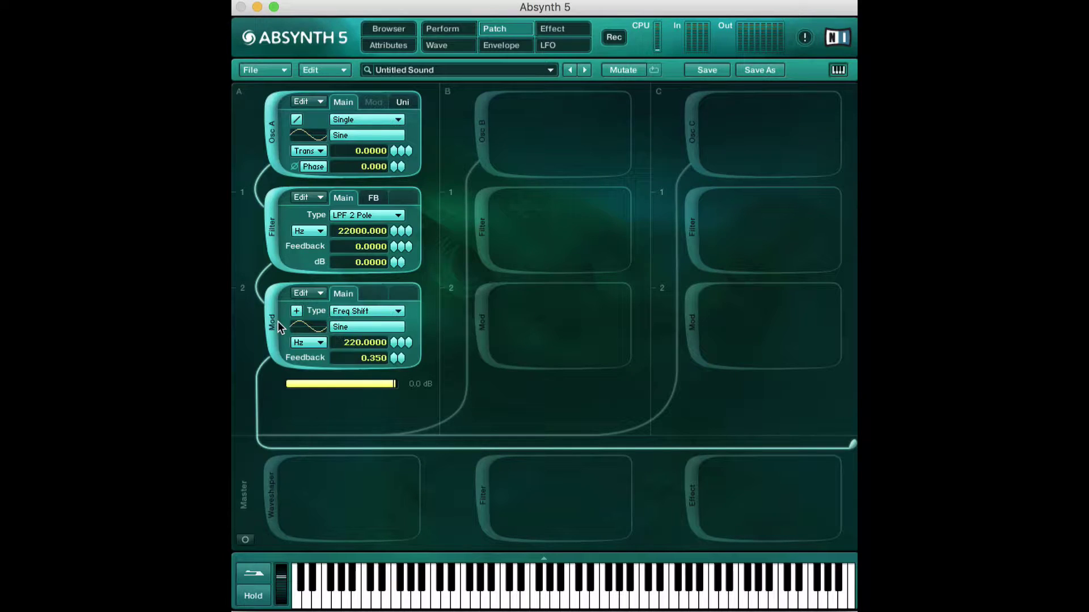
# - Add a master waveshaper, master filter and Aetherizer, plus Osc B with its own filter
pyautogui.click(274, 498)
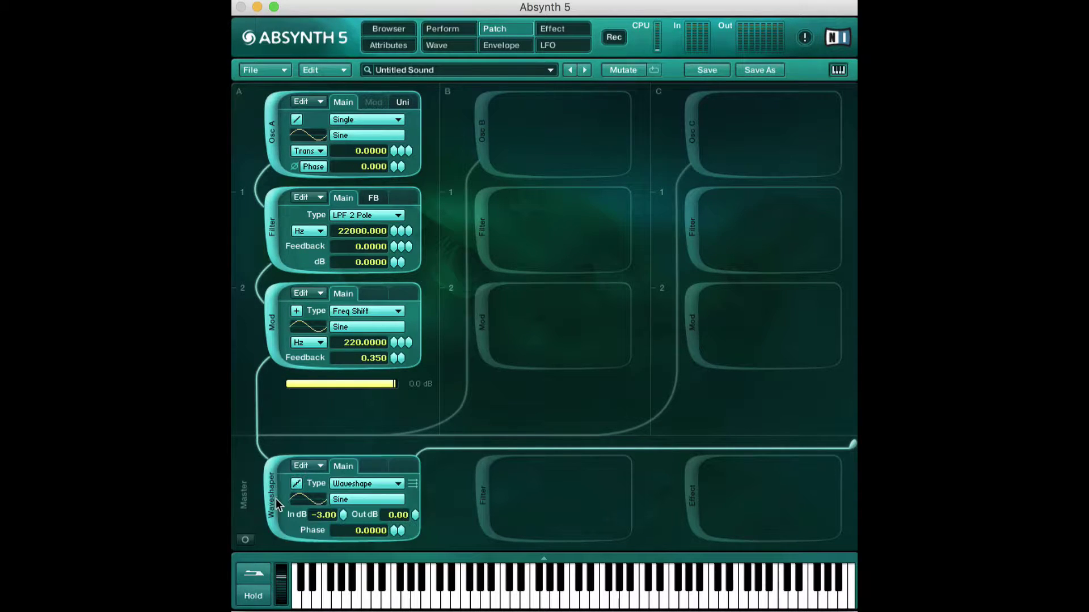
pyautogui.click(479, 490)
pyautogui.click(692, 514)
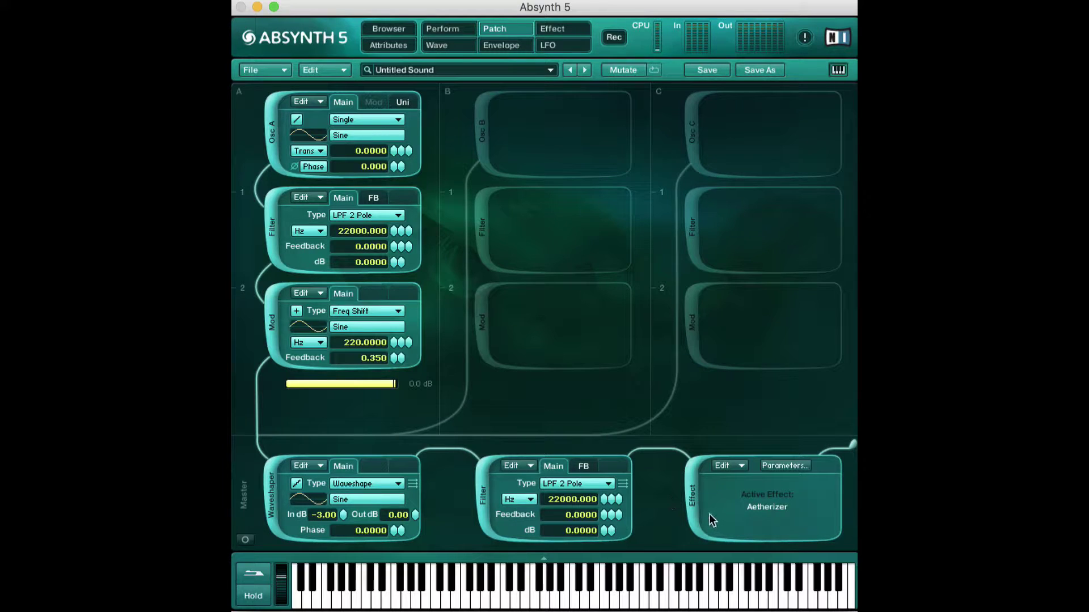
pyautogui.click(486, 152)
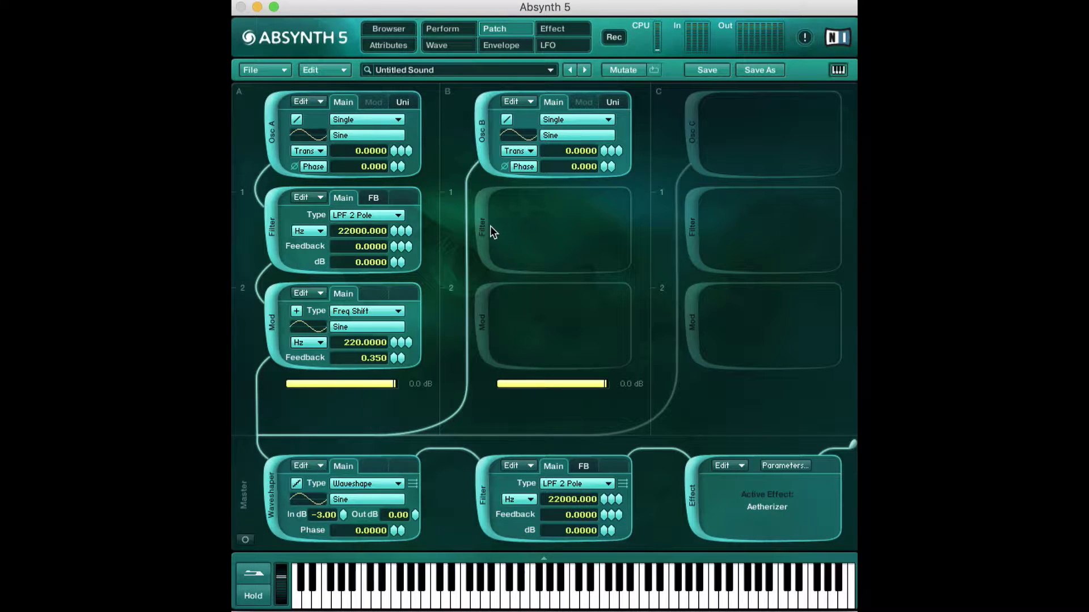
pyautogui.click(487, 230)
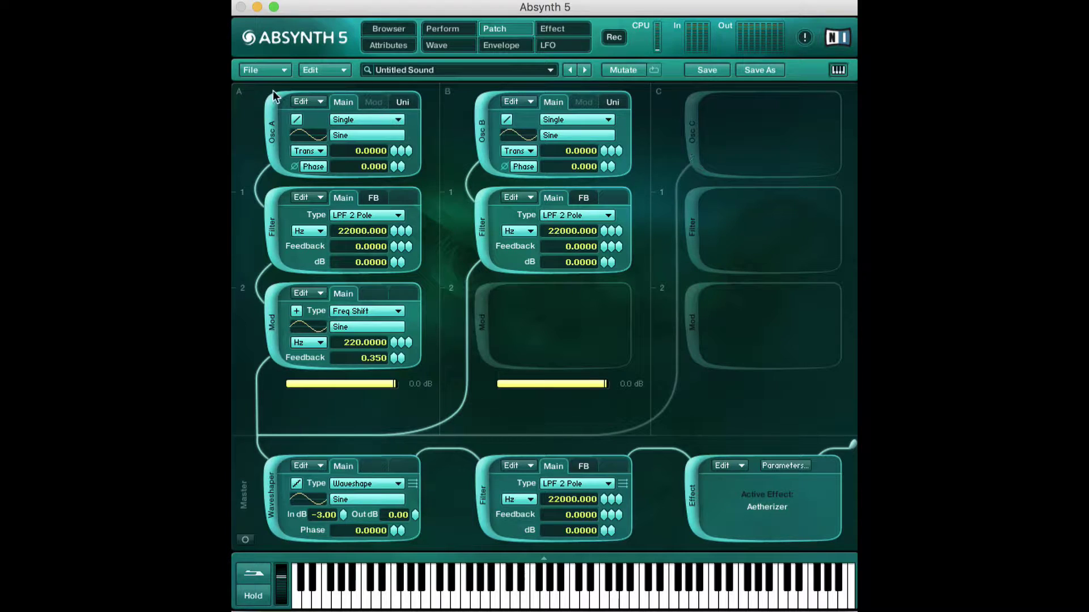
pyautogui.click(284, 70)
pyautogui.click(284, 72)
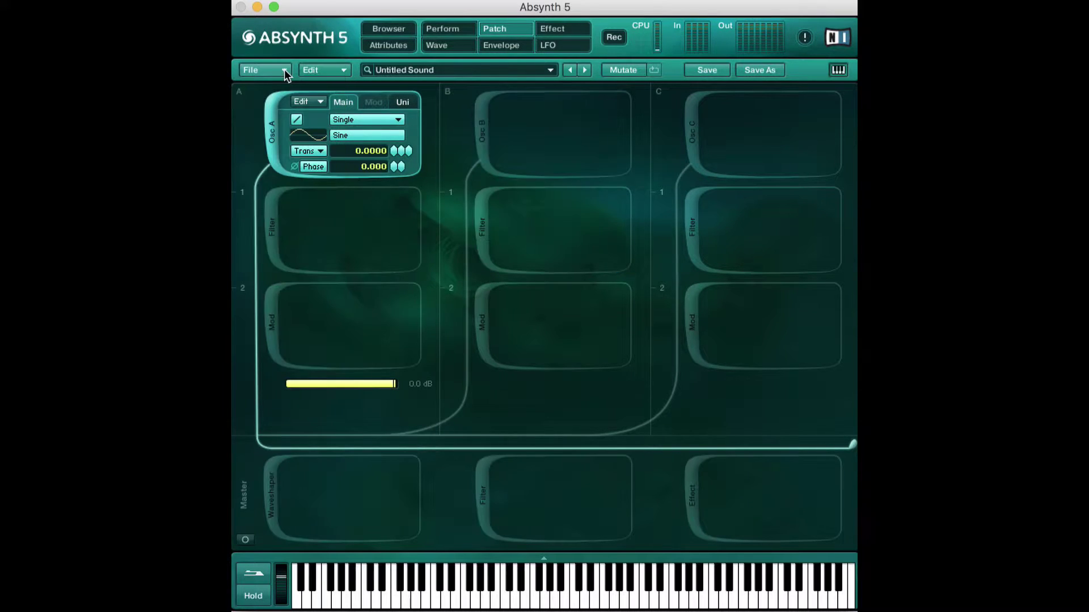
pyautogui.click(370, 122)
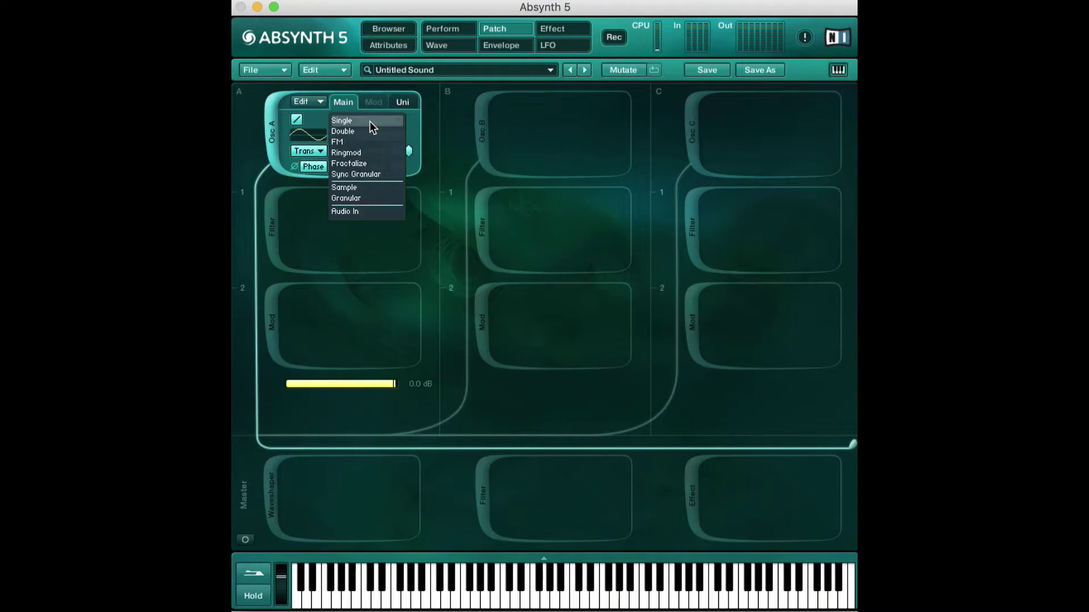
pyautogui.click(361, 209)
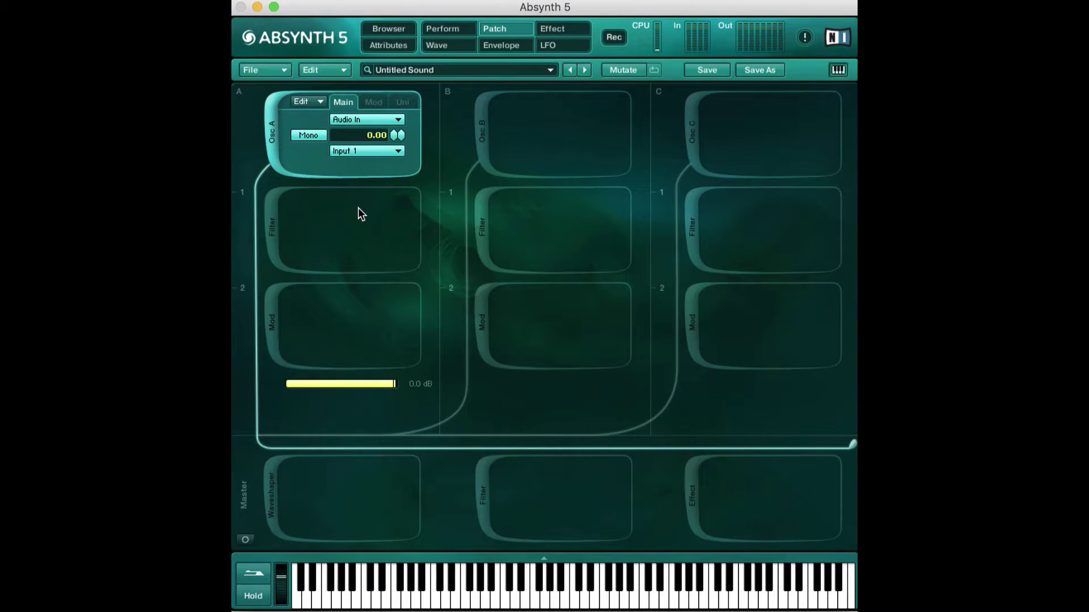
pyautogui.click(369, 120)
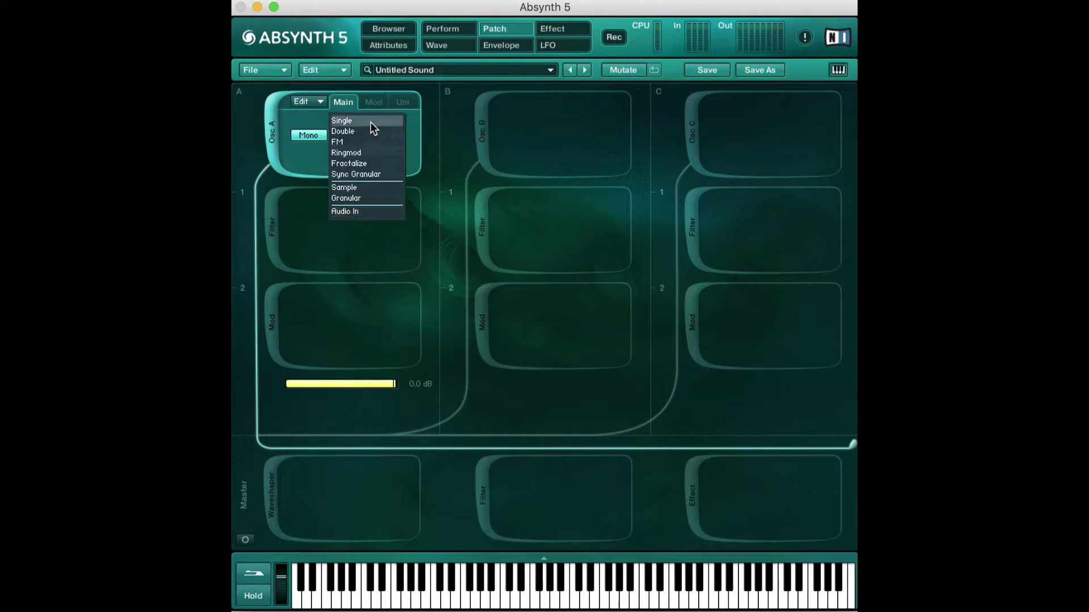
pyautogui.click(369, 121)
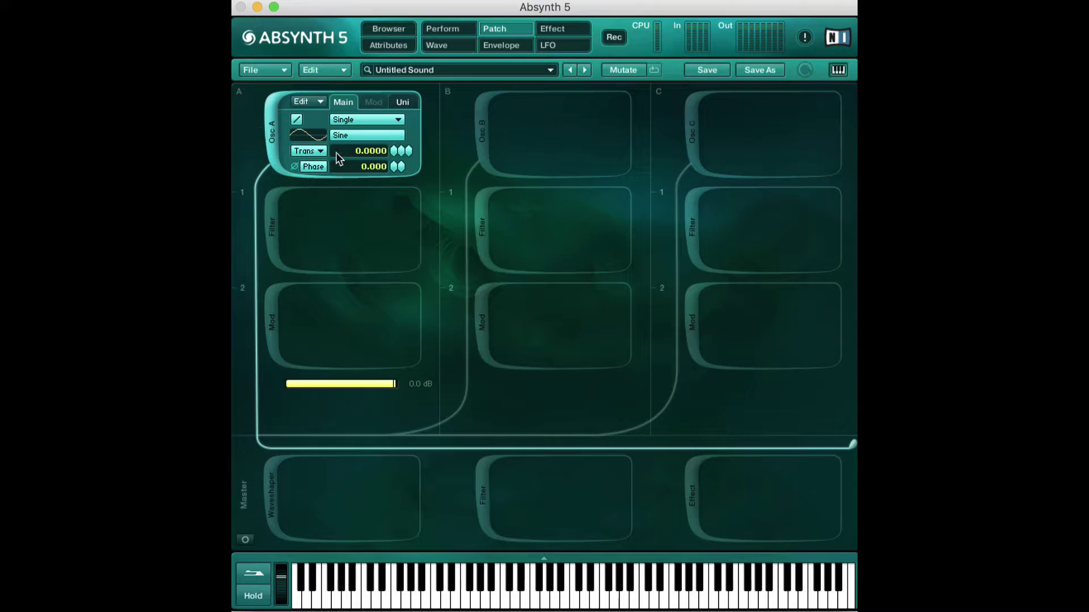
# - Audition simple waves on Osc A: Soft trump, Hibuzz 1, Organ 3, Additive 2, Noise 1, Square_fractal, Inharmonic 1
pyautogui.click(363, 140)
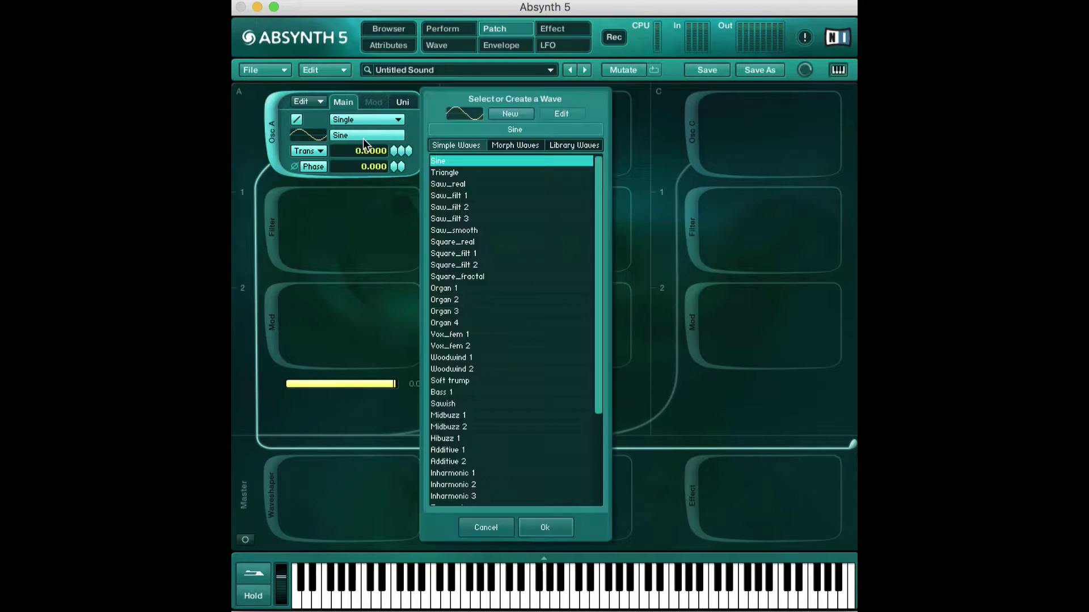
pyautogui.scroll(-2, 525, 251)
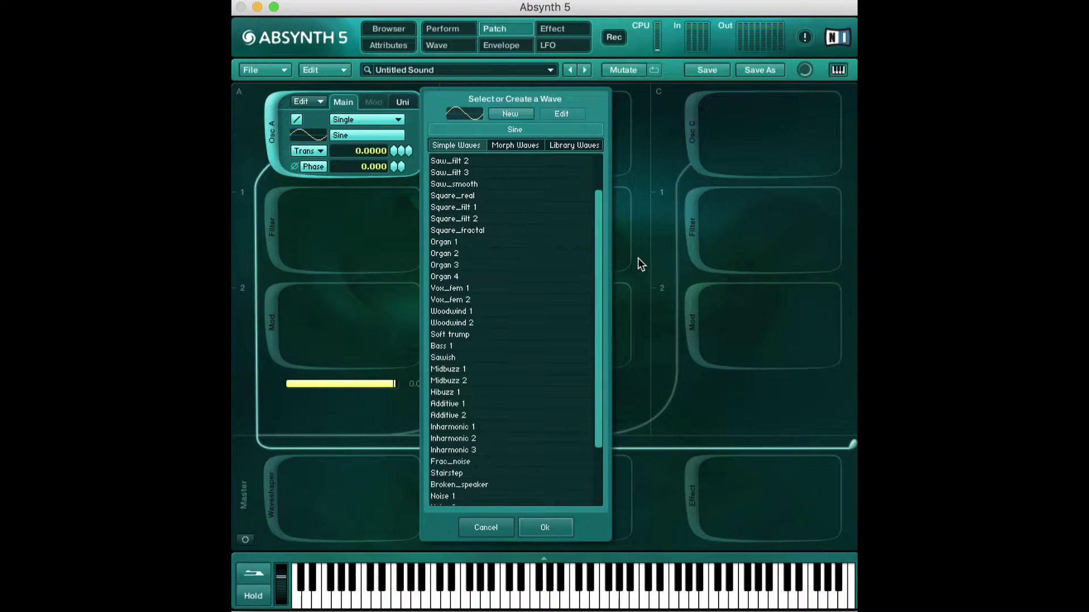
pyautogui.scroll(-3, 545, 258)
pyautogui.click(543, 257)
pyautogui.click(527, 315)
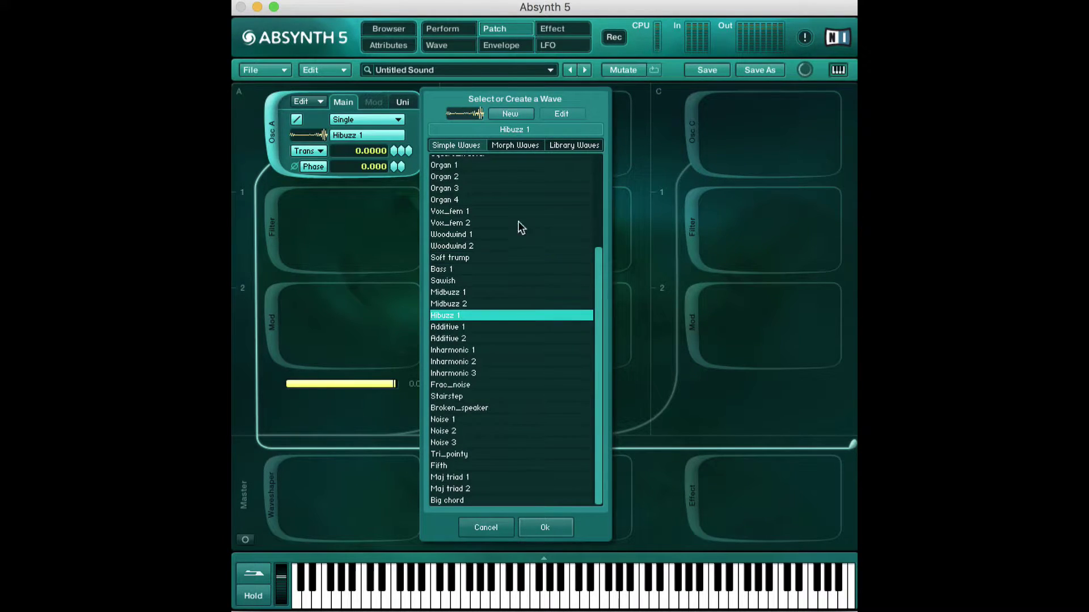
pyautogui.click(518, 189)
pyautogui.click(518, 339)
pyautogui.click(501, 419)
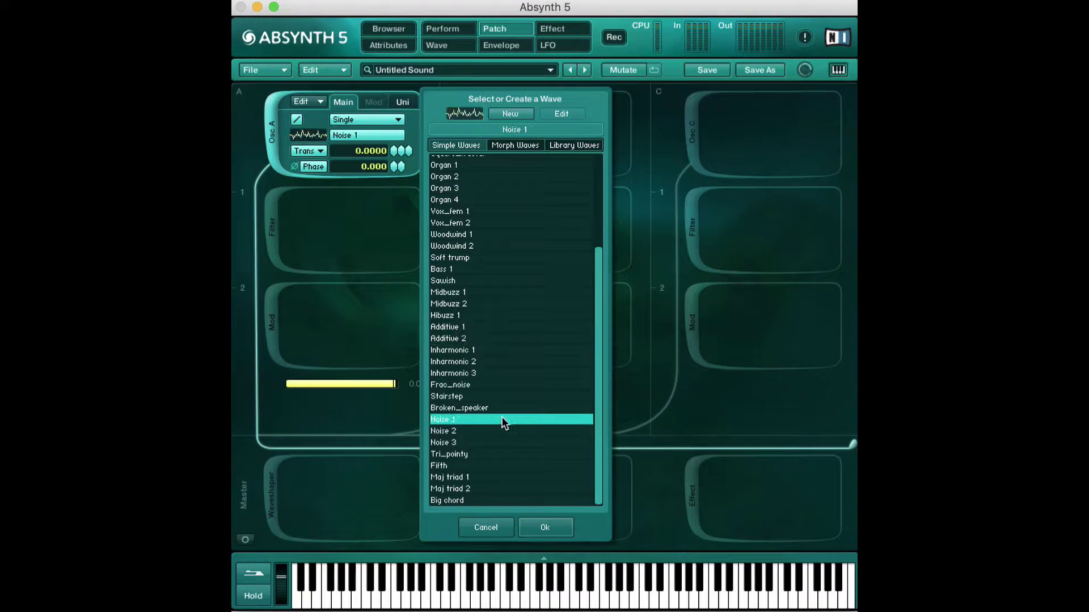
pyautogui.scroll(5, 489, 278)
pyautogui.click(487, 277)
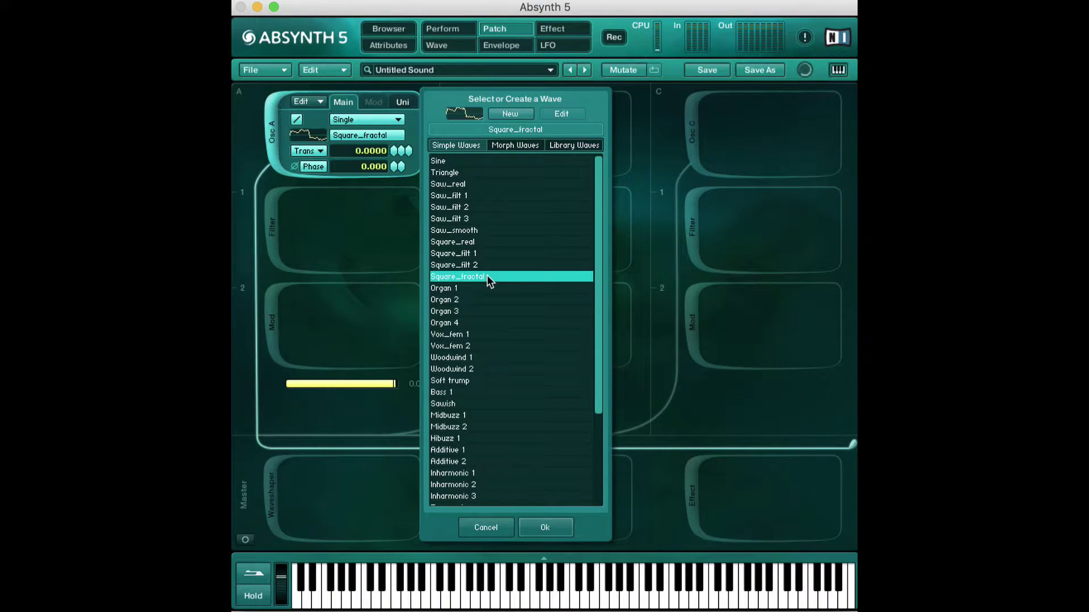
pyautogui.scroll(-5, 489, 280)
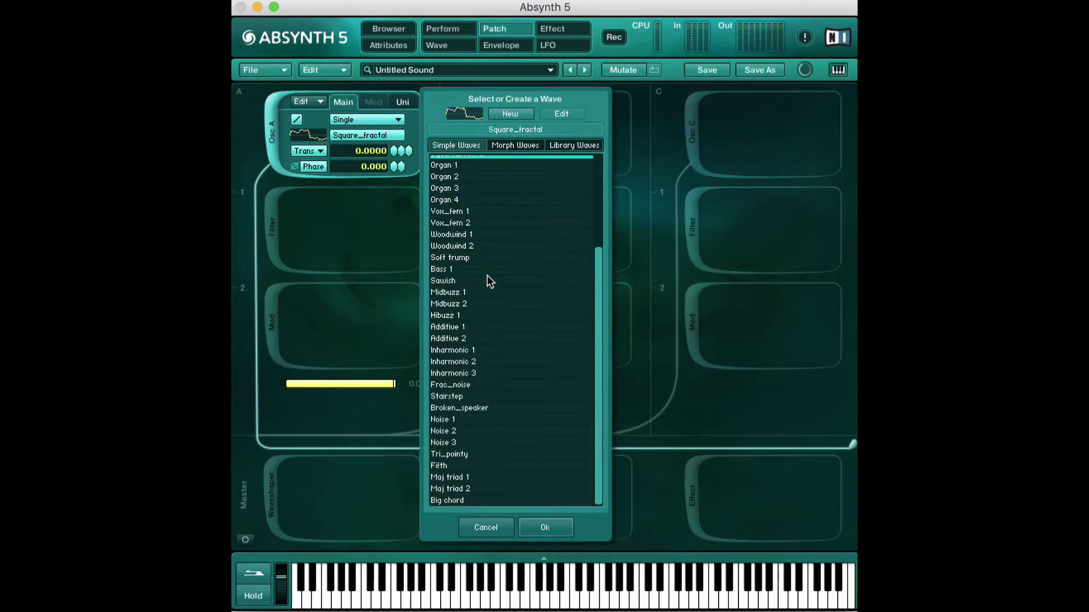
pyautogui.click(486, 350)
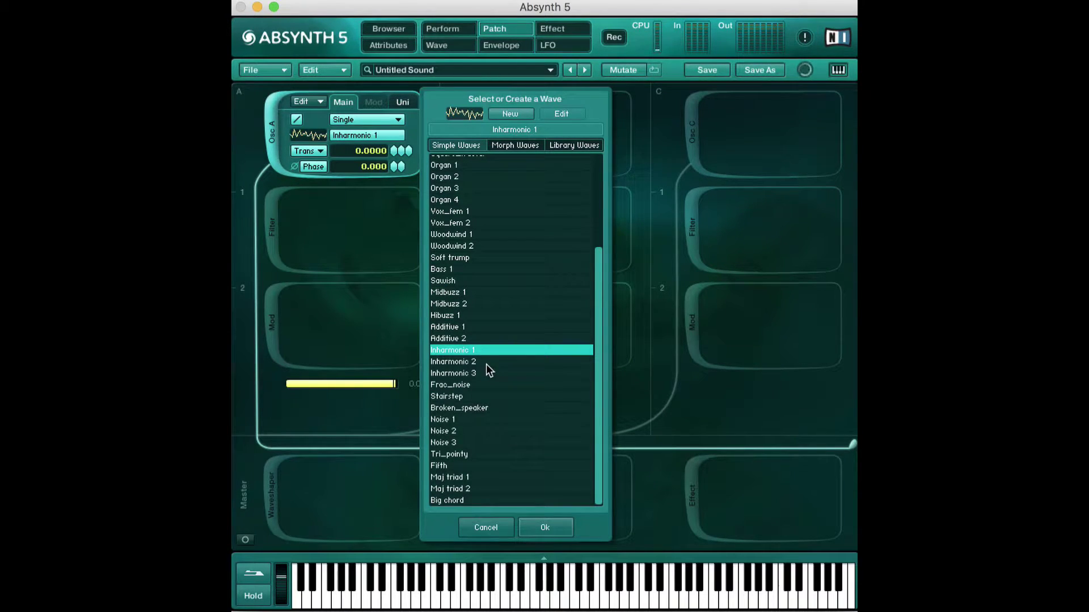
# - Audition morph waves Formantique B, Pluck Transit, Spring, Uneven Squares, then library waves Cello, Muted, Vocal
pyautogui.click(515, 142)
pyautogui.click(462, 144)
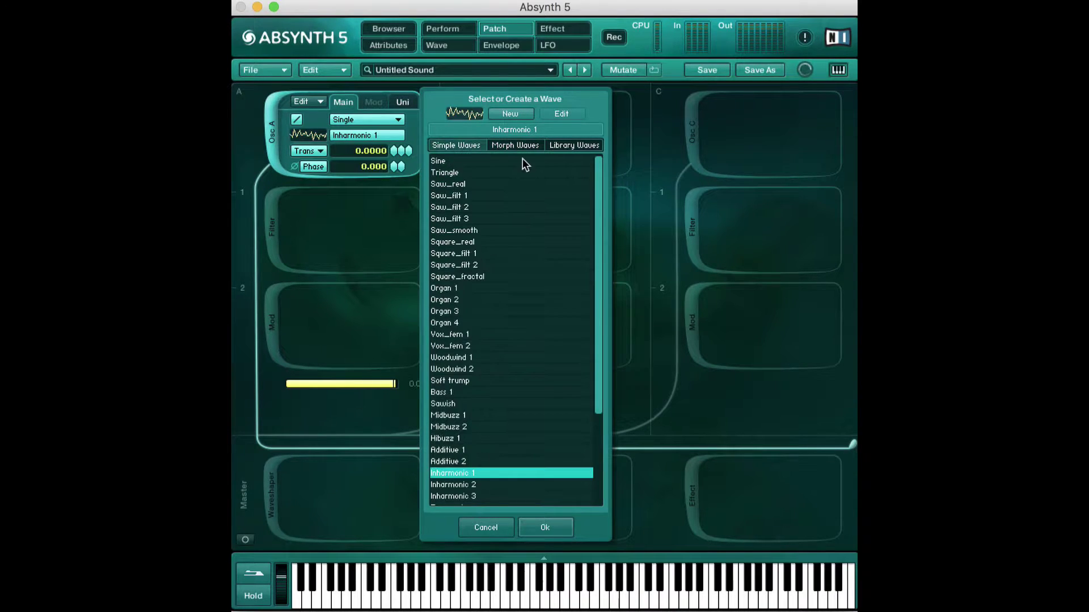
pyautogui.click(510, 146)
pyautogui.click(509, 207)
pyautogui.click(506, 357)
pyautogui.scroll(-8, 506, 357)
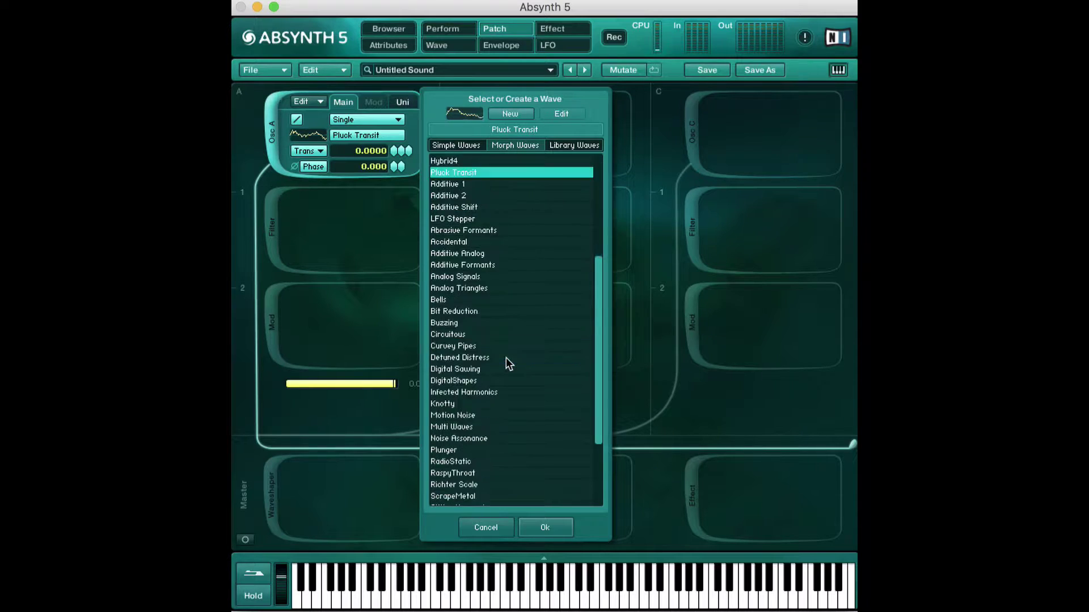
pyautogui.click(505, 408)
pyautogui.click(496, 465)
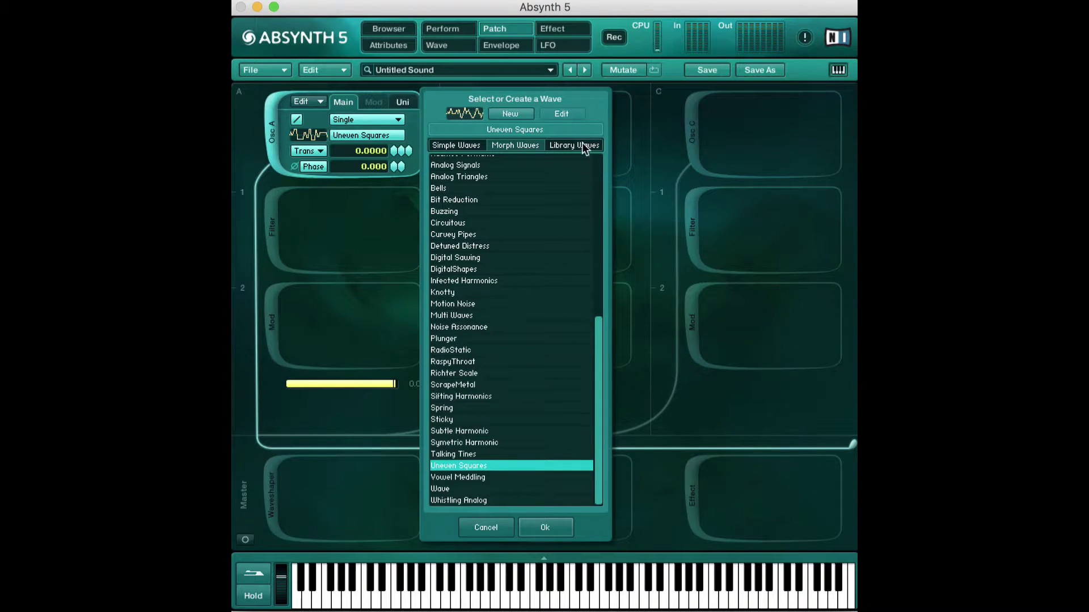
pyautogui.click(584, 146)
pyautogui.click(549, 199)
pyautogui.click(528, 259)
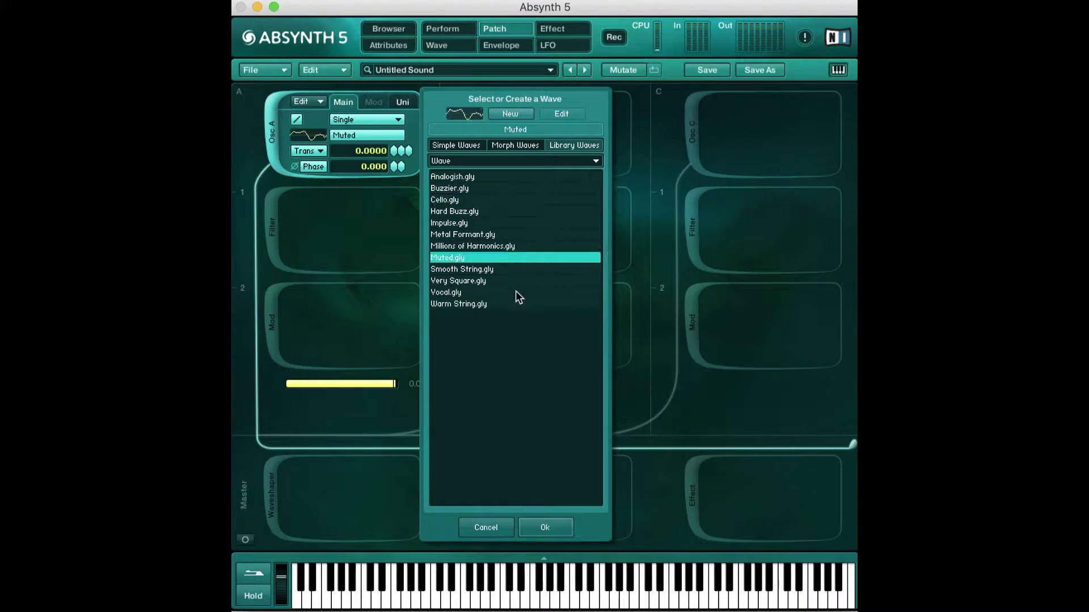
pyautogui.click(519, 293)
# - Try Saw_smooth, Vox_fem 2, Analog 5 and Infected Harmonics, then accept Saw_filt 2
pyautogui.click(464, 146)
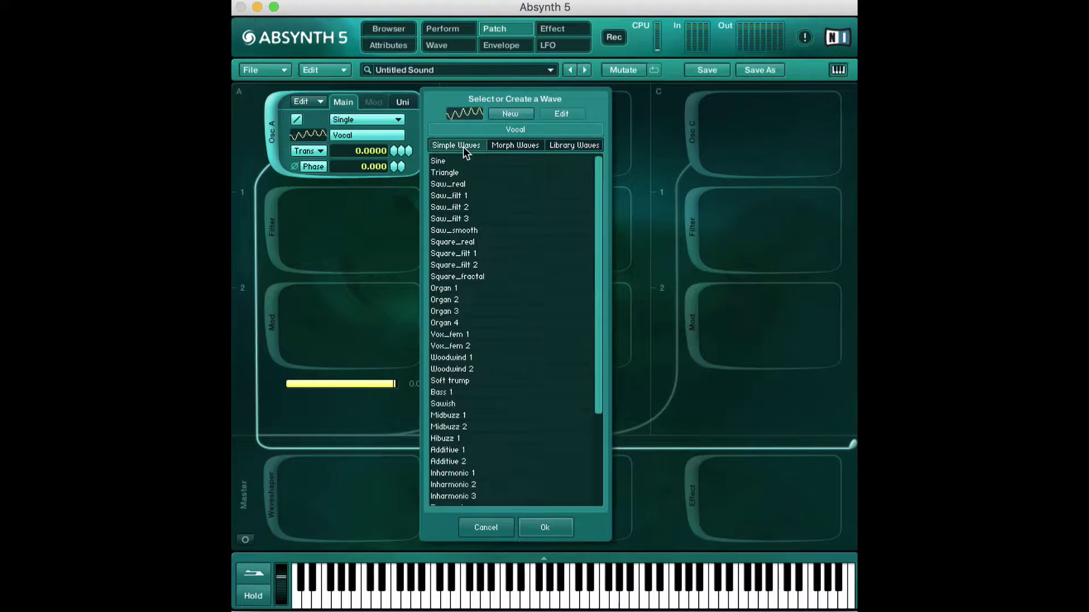
pyautogui.click(492, 228)
pyautogui.click(479, 343)
pyautogui.scroll(-5, 471, 373)
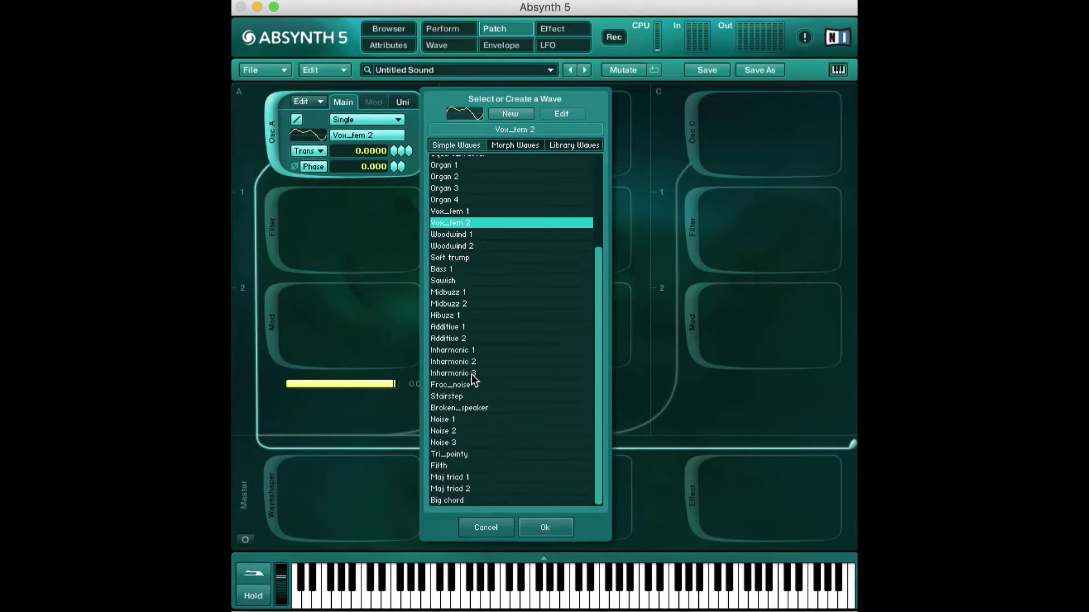
pyautogui.click(533, 145)
pyautogui.click(522, 291)
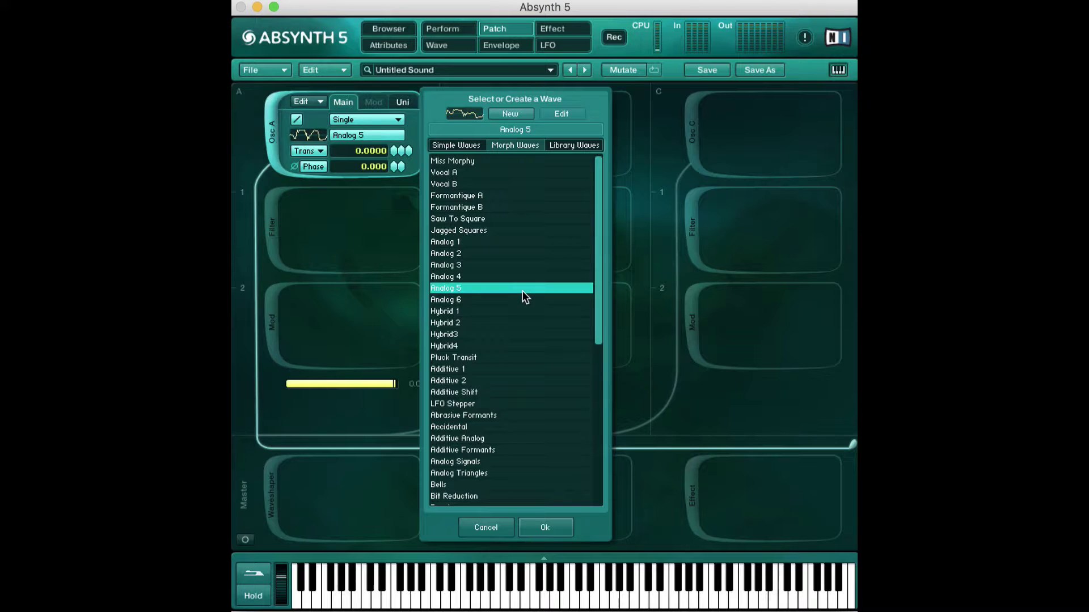
pyautogui.scroll(-5, 522, 290)
pyautogui.scroll(-4, 521, 257)
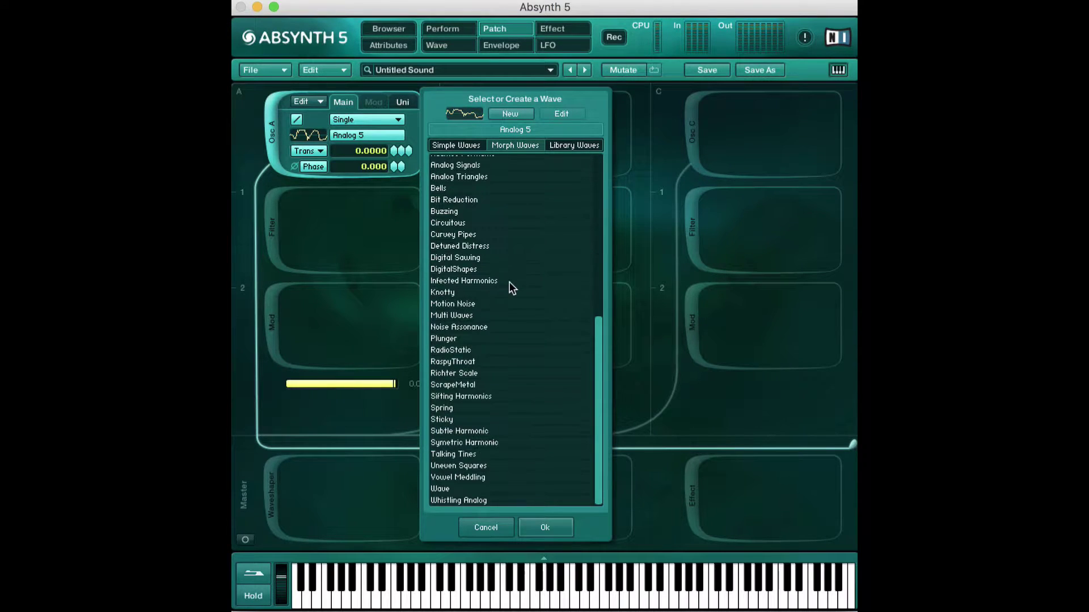
pyautogui.click(509, 281)
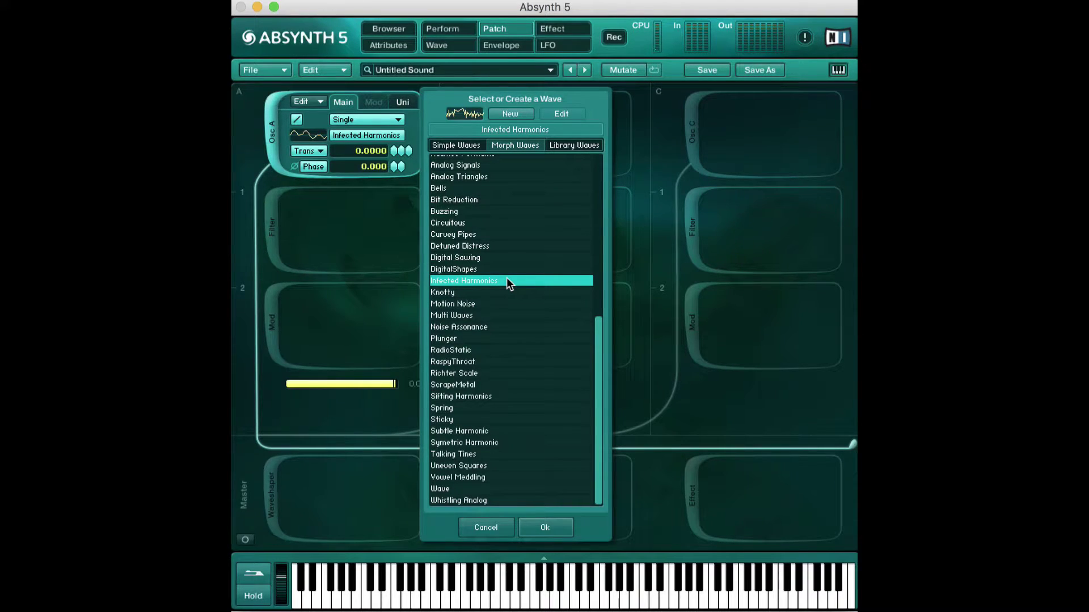
pyautogui.click(462, 146)
pyautogui.click(471, 208)
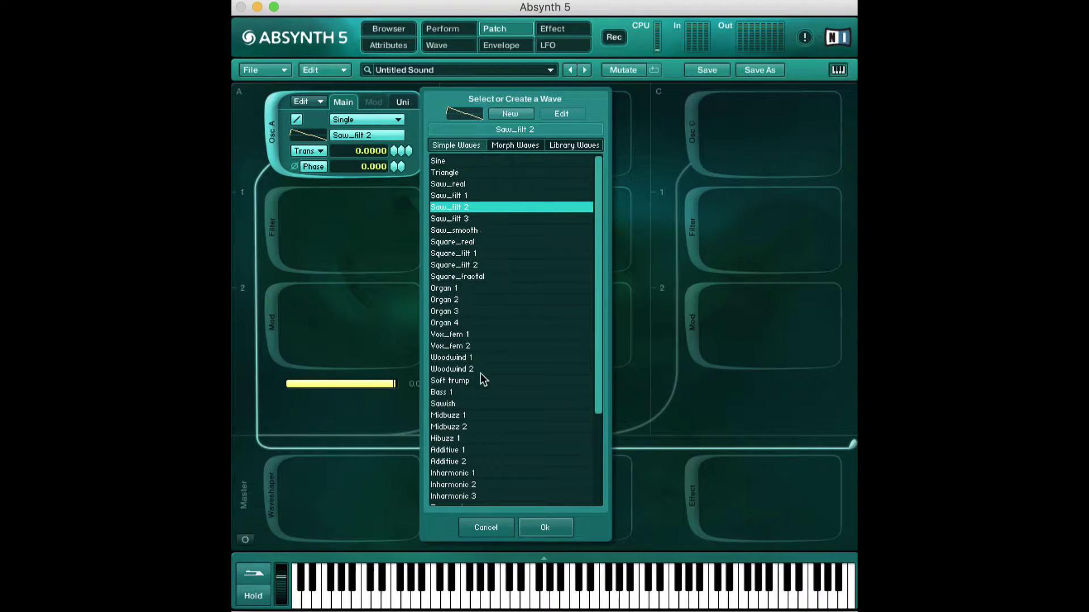
pyautogui.click(545, 530)
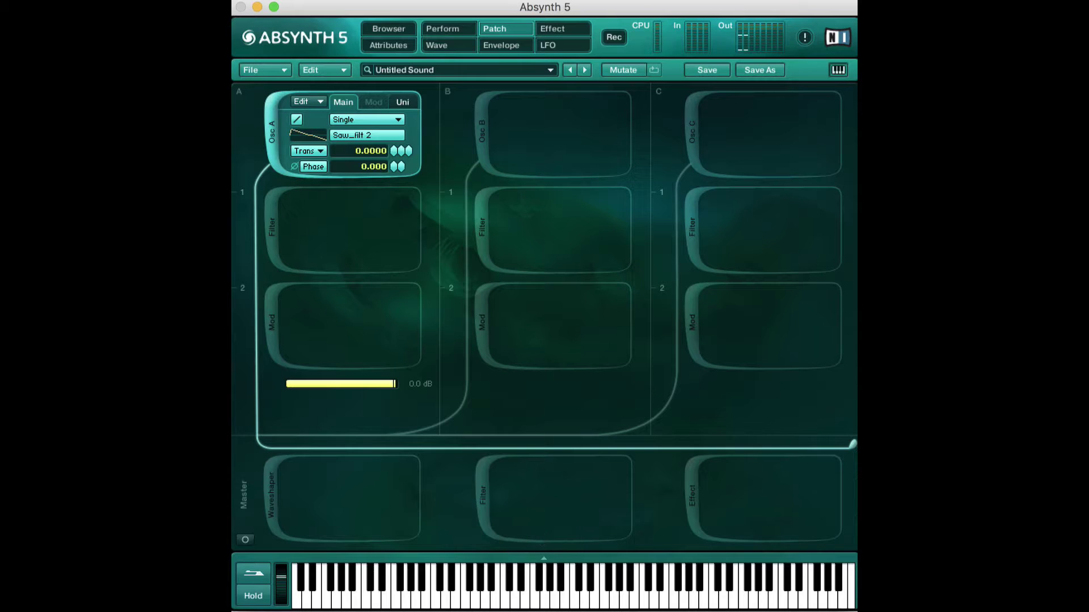
# - Reopen the wave chooser and try Organ 3, Square_filt 2, Woodwind 2, Additive 1, Saw_filt 2, Midbuzz 2, Noise 1
pyautogui.click(348, 136)
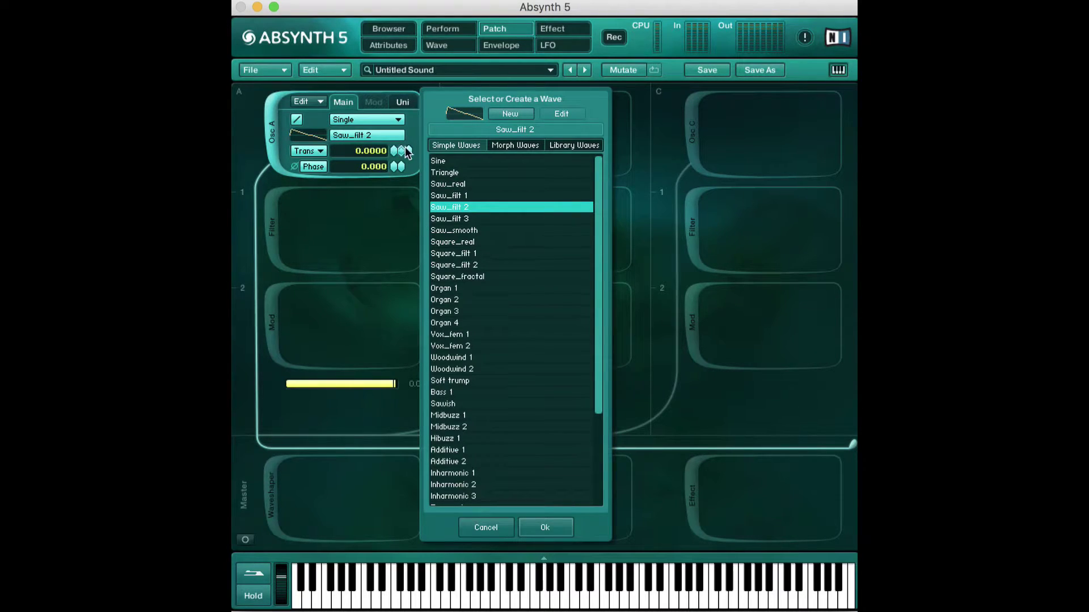
pyautogui.click(527, 312)
pyautogui.click(501, 266)
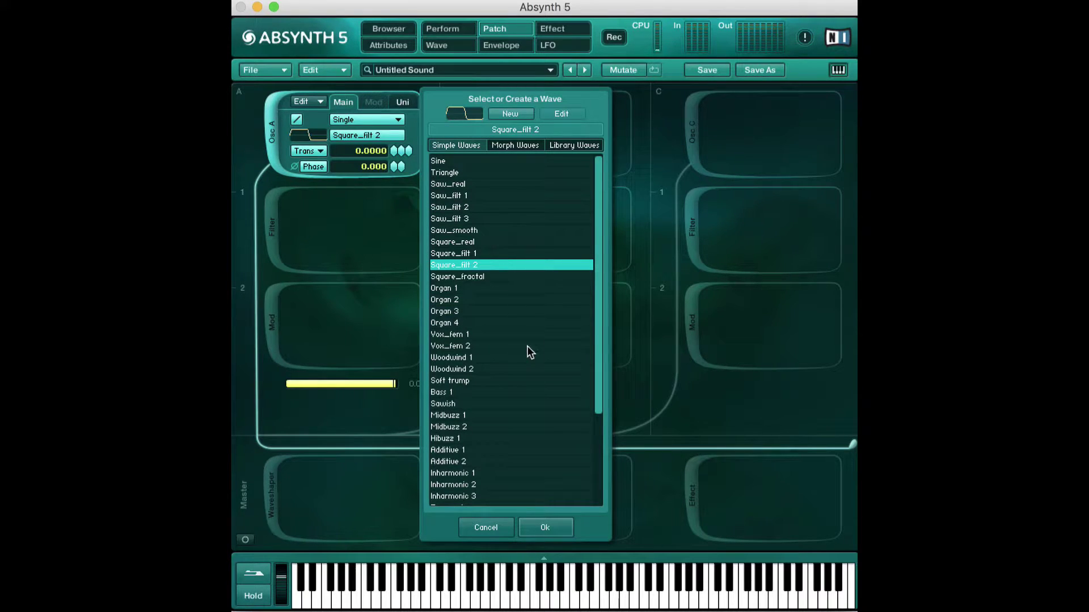
pyautogui.click(526, 369)
pyautogui.click(530, 450)
pyautogui.click(495, 207)
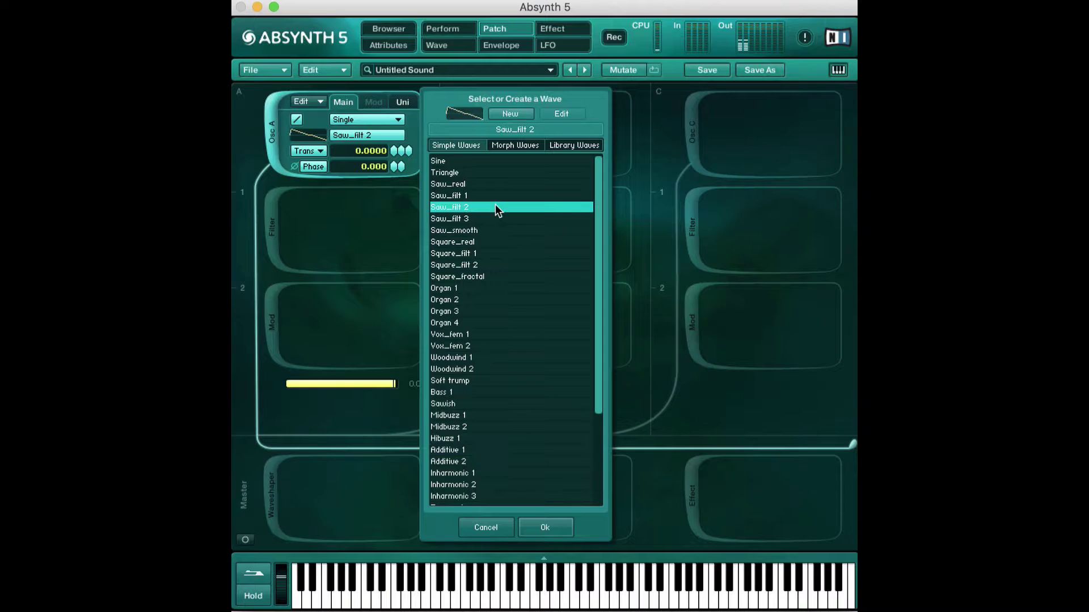
pyautogui.click(539, 426)
pyautogui.scroll(-5, 540, 421)
pyautogui.click(540, 420)
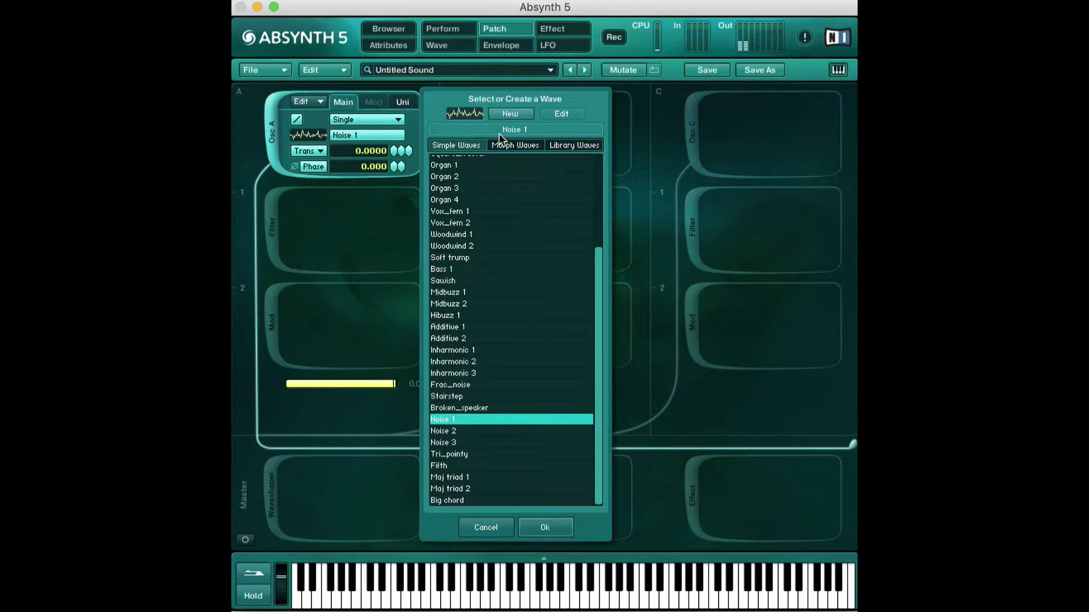
# - Try morph waves Saw To Square and Richter Scale, then set Osc A's wave to library Vocal
pyautogui.click(512, 146)
pyautogui.click(508, 217)
pyautogui.scroll(-5, 522, 483)
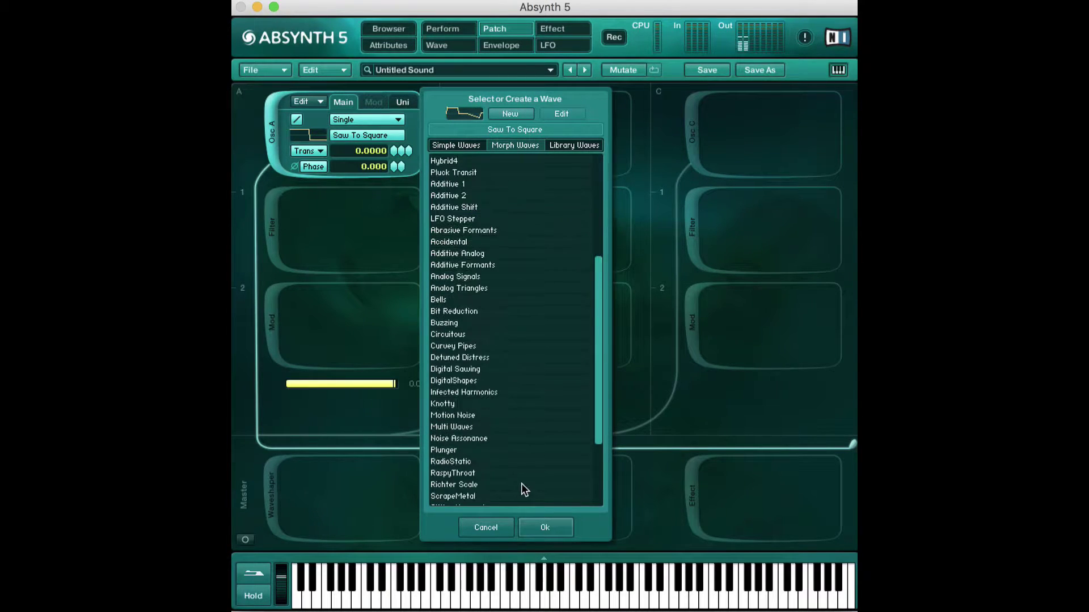
pyautogui.click(522, 483)
pyautogui.click(569, 147)
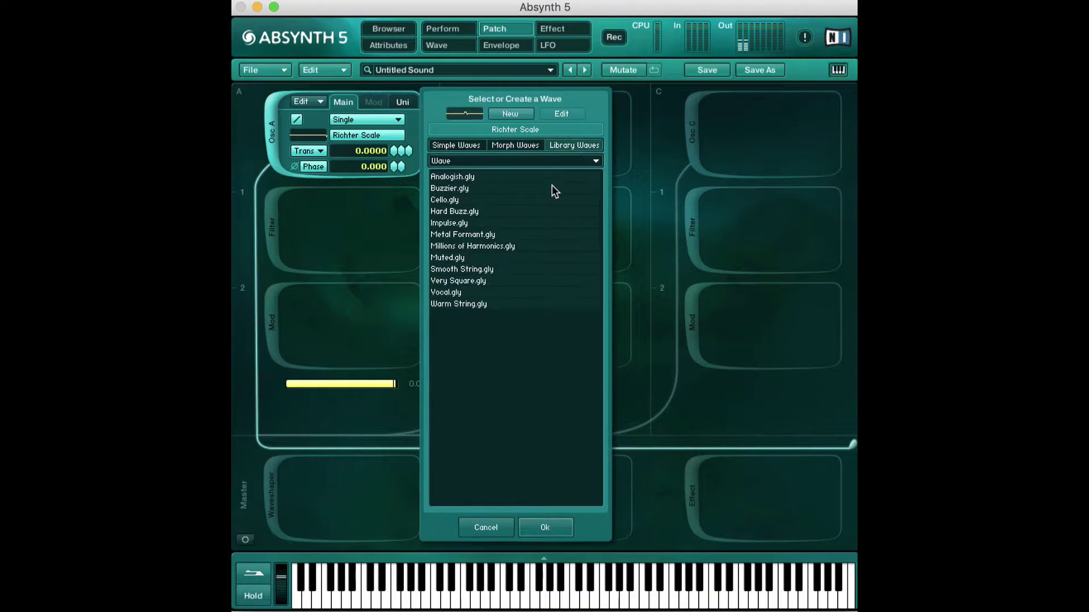
pyautogui.click(522, 292)
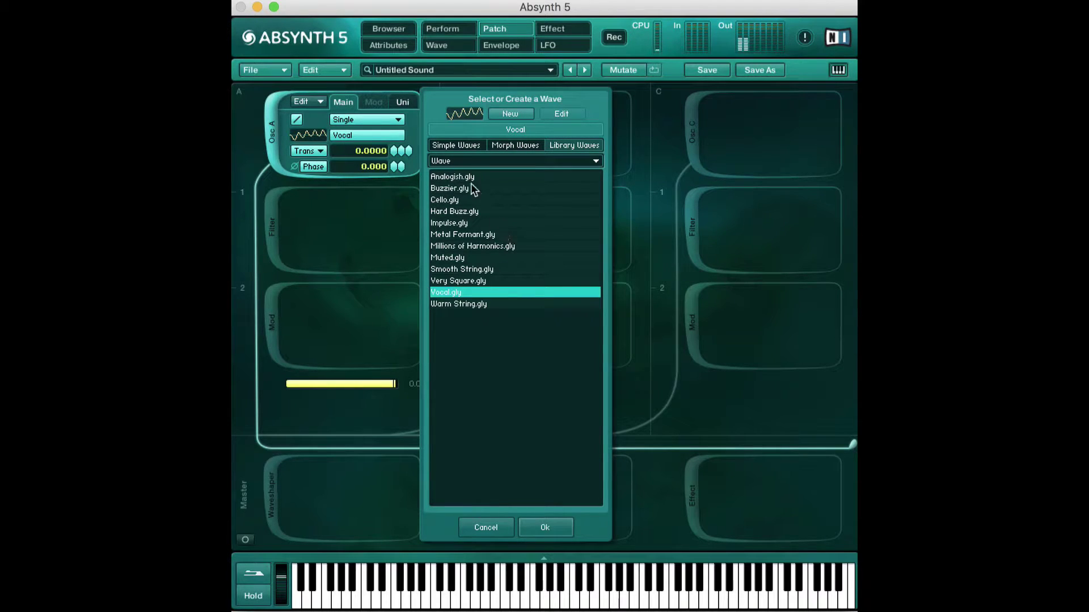
pyautogui.click(451, 146)
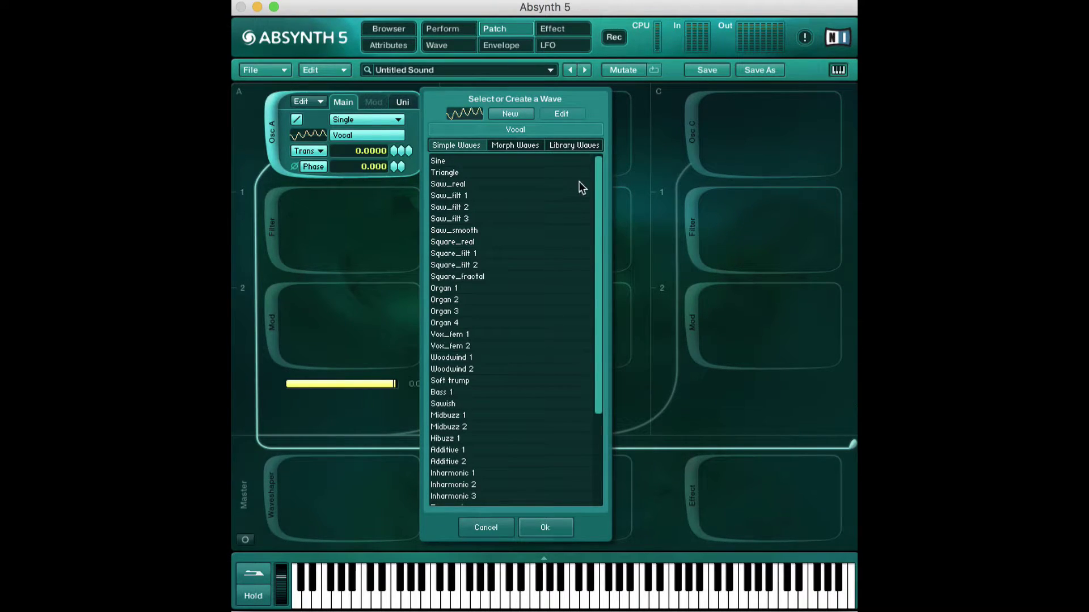
pyautogui.click(545, 528)
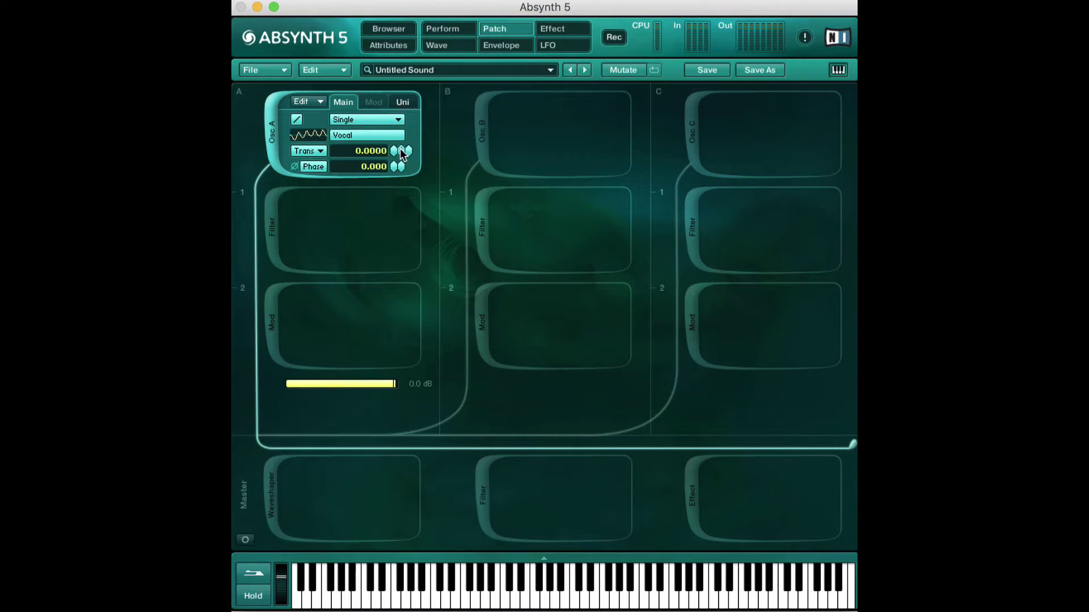
pyautogui.click(318, 153)
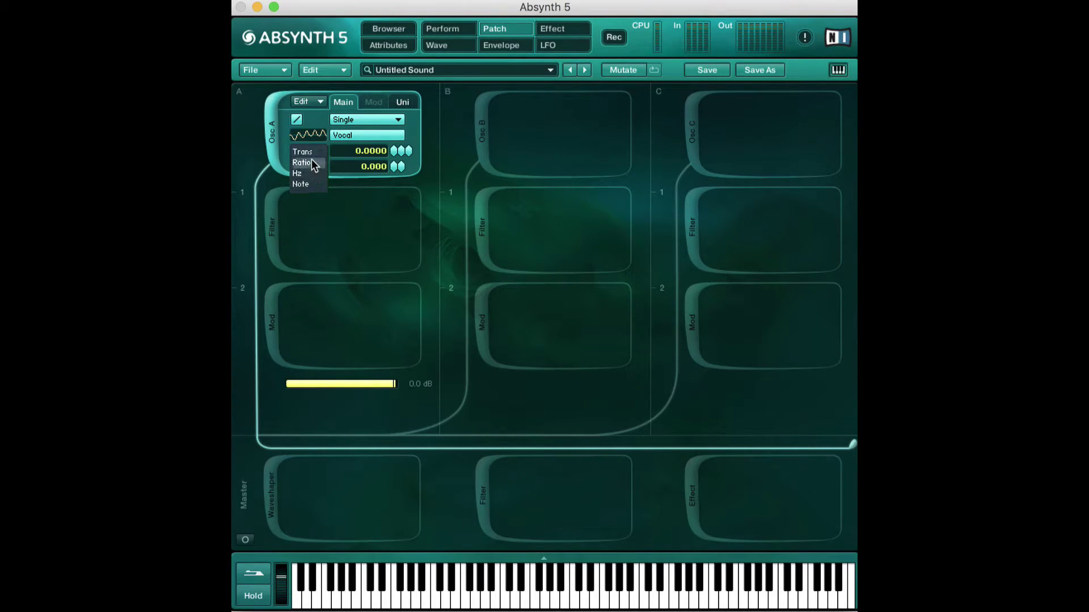
pyautogui.click(312, 154)
pyautogui.click(317, 152)
pyautogui.click(317, 156)
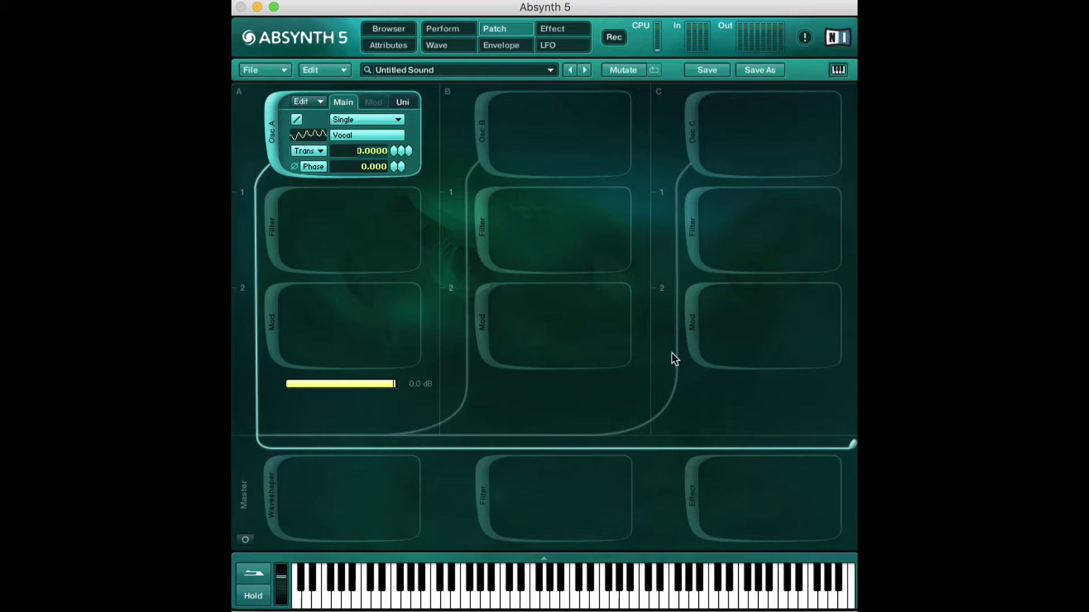
# - Enter 1 as Osc A's transpose, then drag it down to -22.9284
pyautogui.write('1')
pyautogui.press('Return')
pyautogui.moveTo(397, 156); pyautogui.dragTo(398, 189)
pyautogui.moveTo(407, 231); pyautogui.dragTo(408, 75)
pyautogui.moveTo(414, 205); pyautogui.dragTo(419, 56)
pyautogui.click(377, 115)
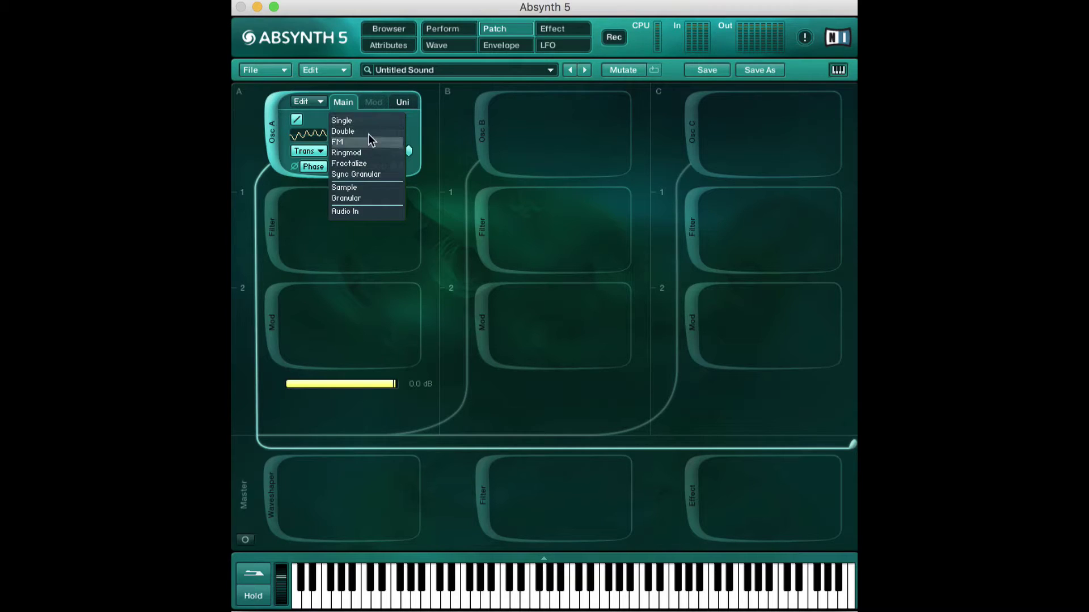
pyautogui.click(365, 121)
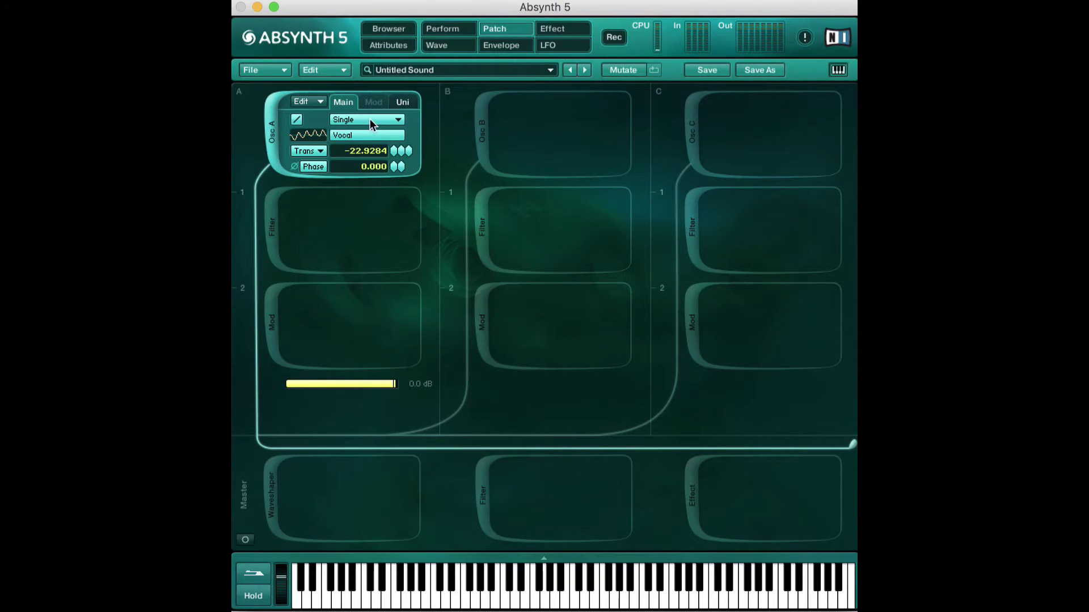
pyautogui.click(370, 118)
pyautogui.click(362, 124)
pyautogui.click(324, 168)
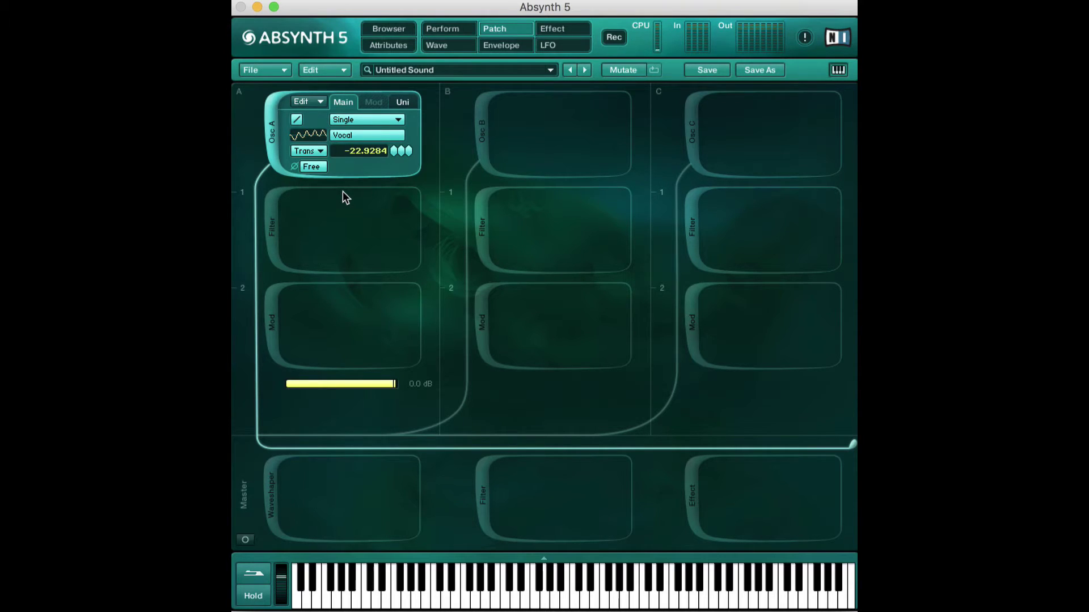
pyautogui.click(321, 167)
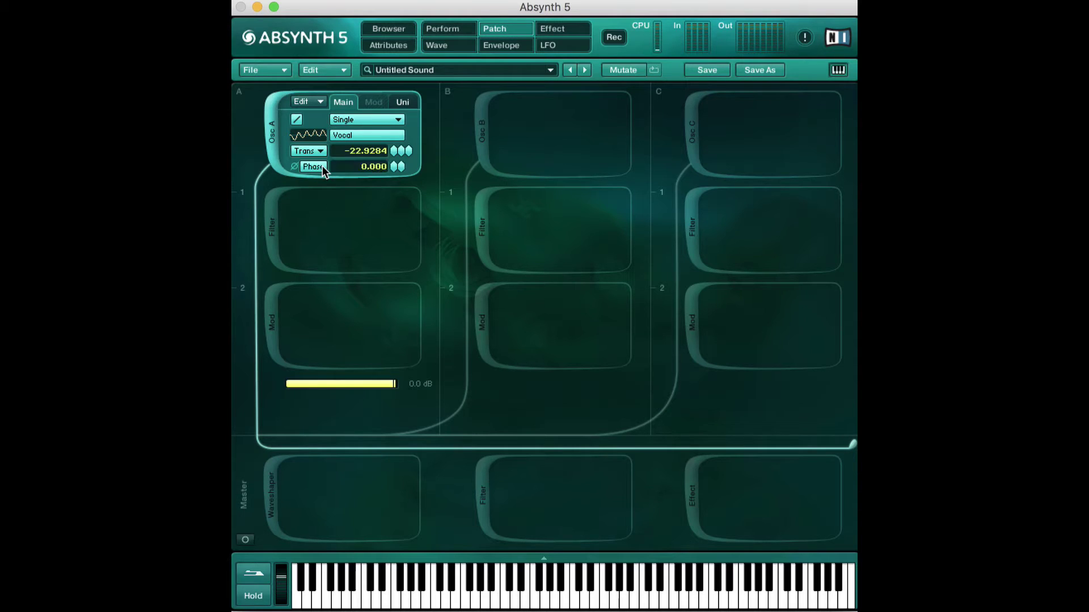
pyautogui.click(374, 113)
pyautogui.click(360, 122)
pyautogui.moveTo(394, 151); pyautogui.dragTo(395, 122)
pyautogui.moveTo(397, 166); pyautogui.dragTo(389, 221)
pyautogui.click(366, 118)
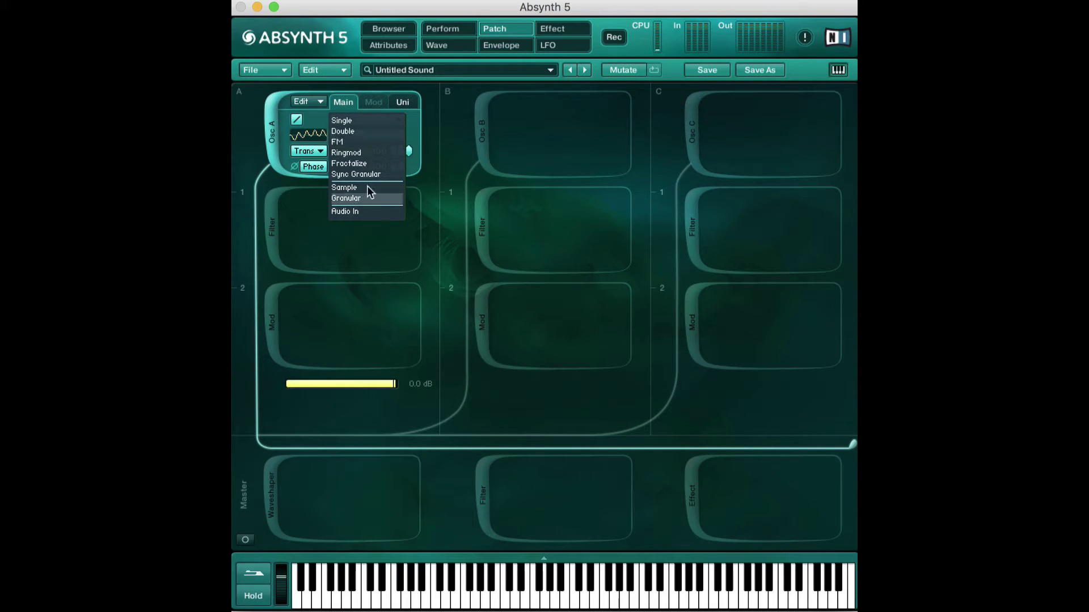
# - Switch Osc A to Double mode and open the second oscillator's wave chooser on the Mod tab
pyautogui.click(352, 131)
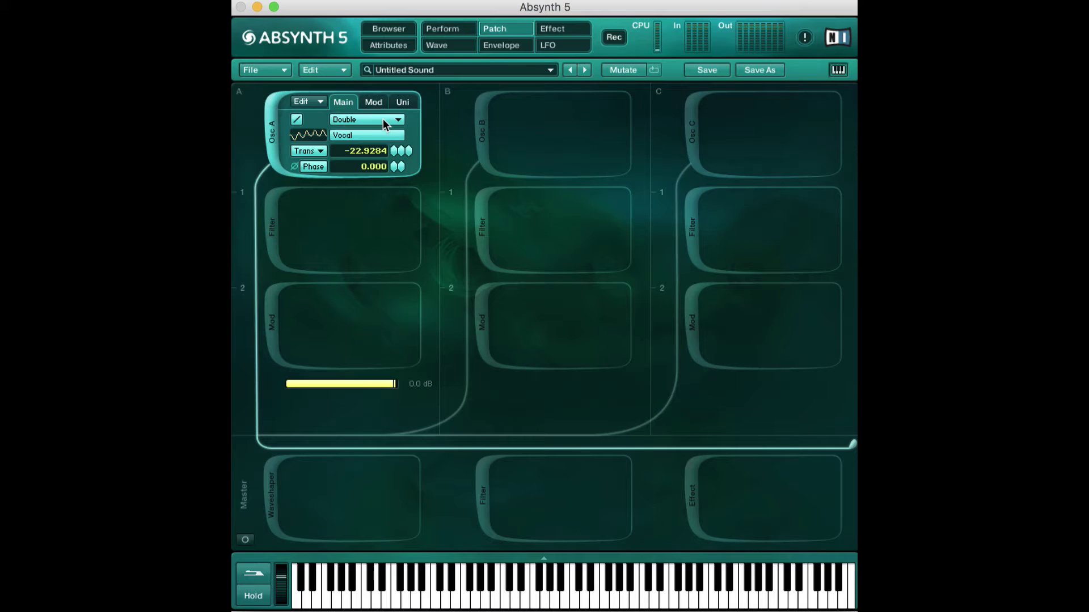
pyautogui.click(367, 101)
pyautogui.click(351, 101)
pyautogui.click(363, 103)
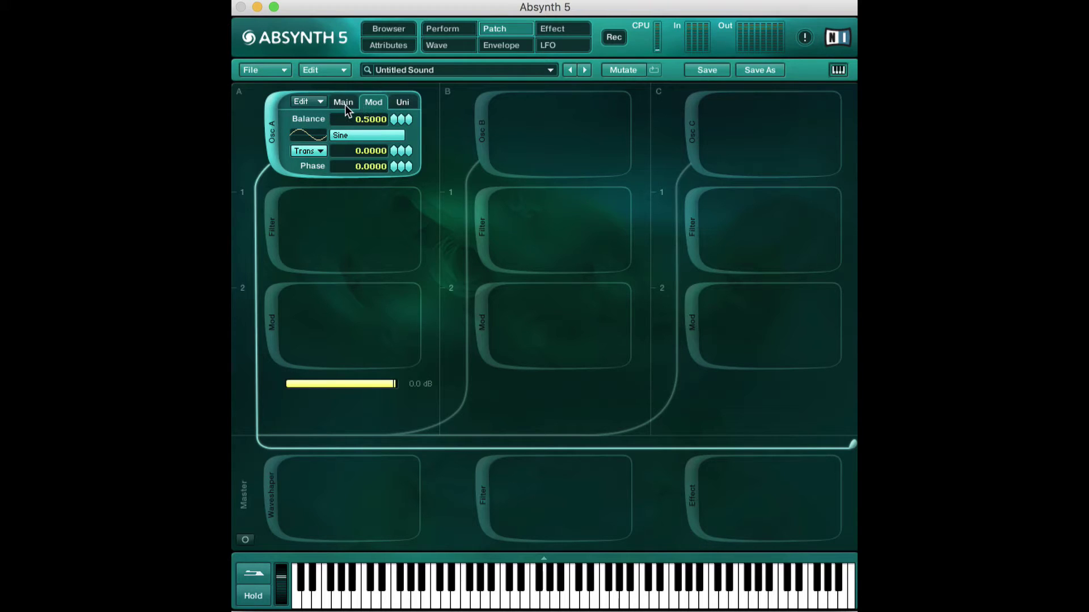
pyautogui.click(345, 104)
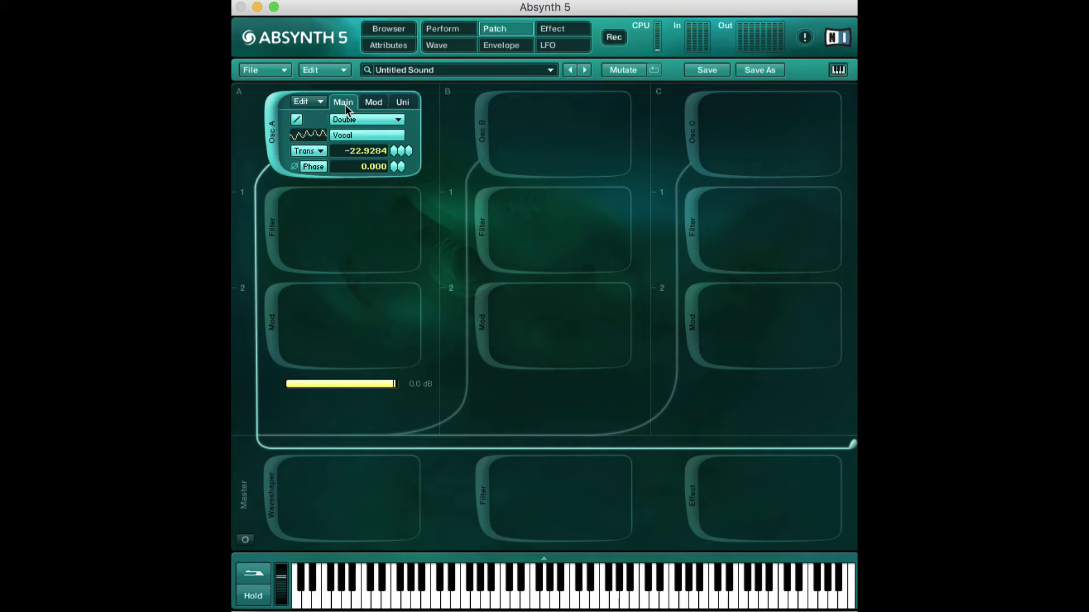
pyautogui.click(379, 104)
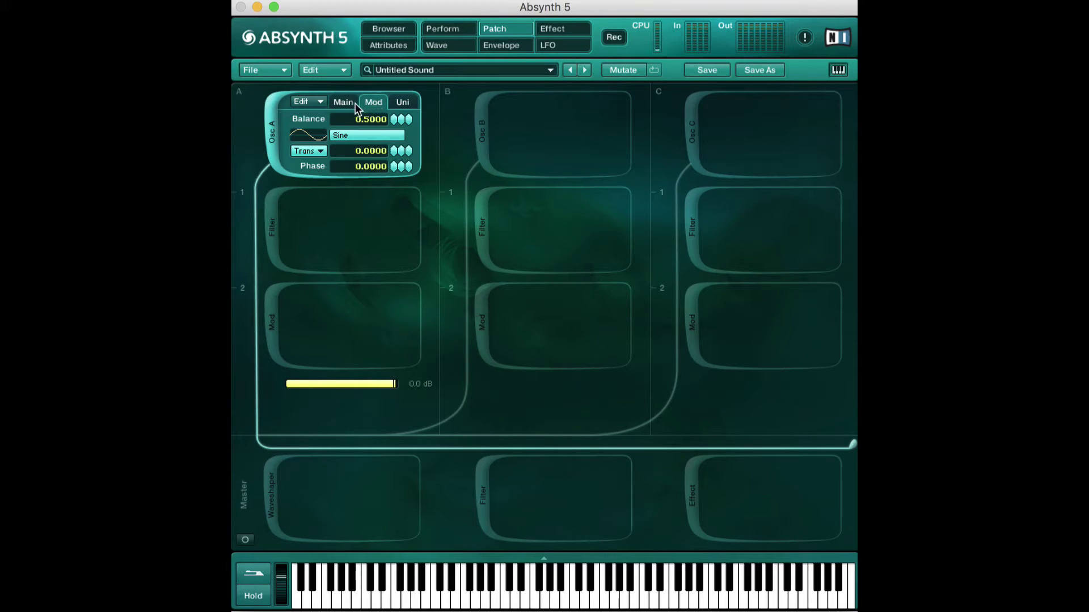
pyautogui.click(359, 139)
# - Confirm Square_filt 2 for the second oscillator and drag its transpose up to 19.0000
pyautogui.click(471, 265)
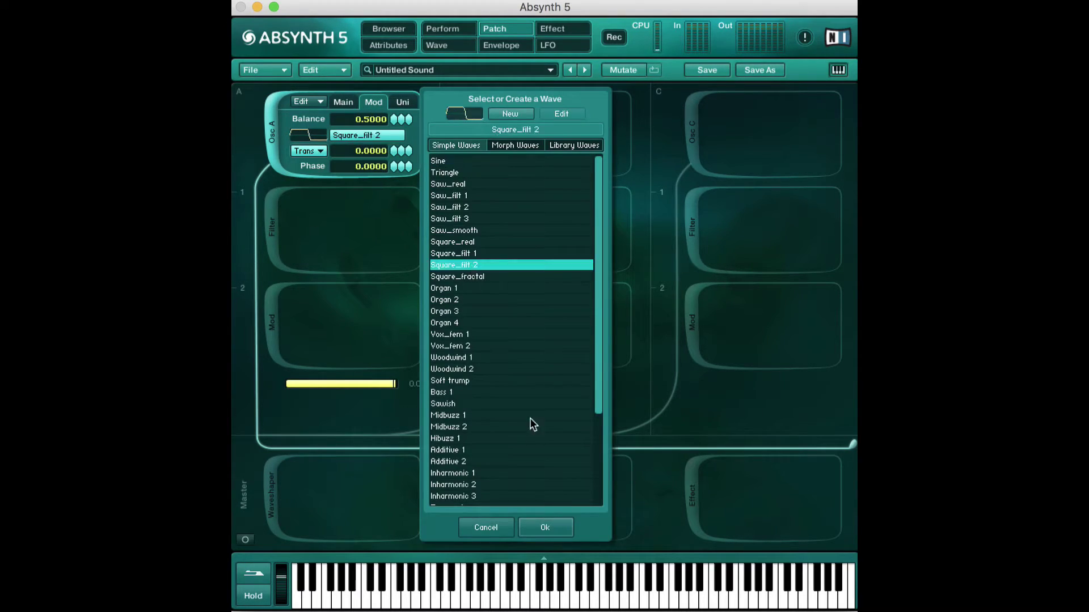
pyautogui.click(553, 527)
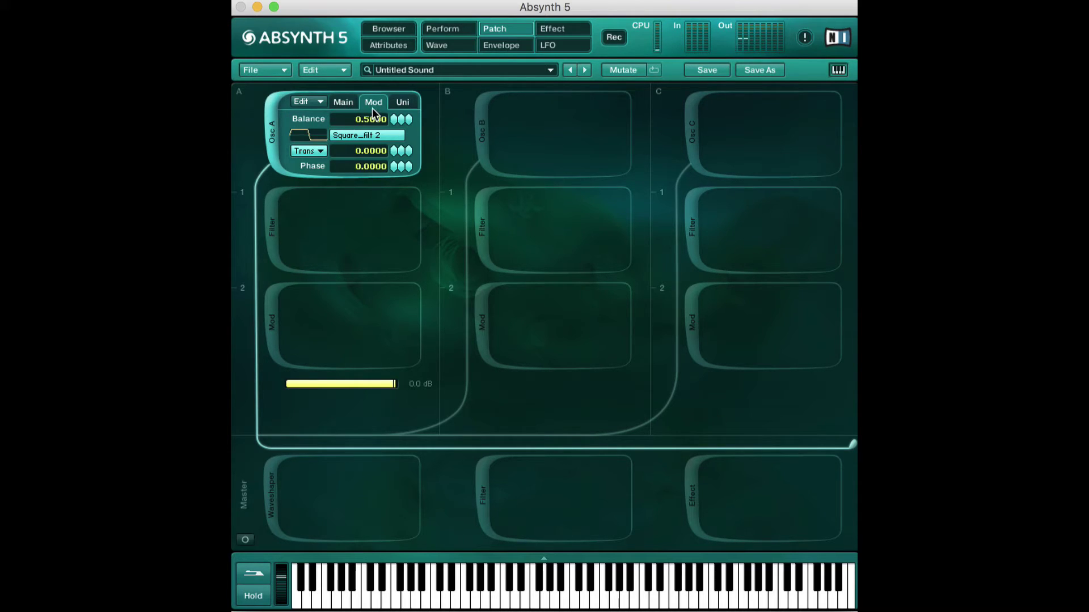
pyautogui.click(324, 157)
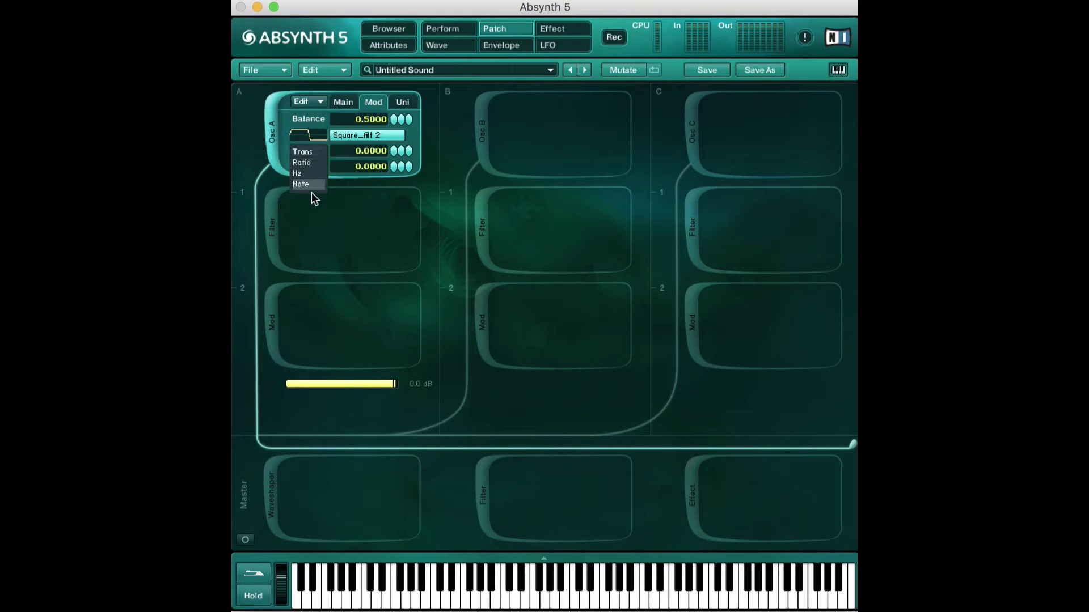
pyautogui.click(302, 151)
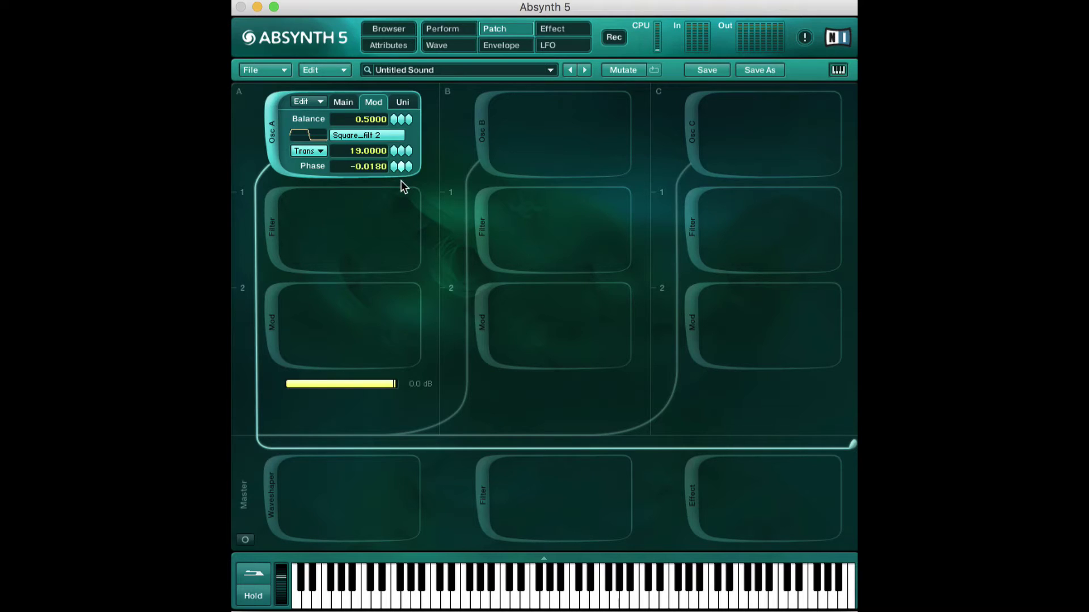
pyautogui.moveTo(354, 142); pyautogui.dragTo(340, 148)
pyautogui.click(352, 103)
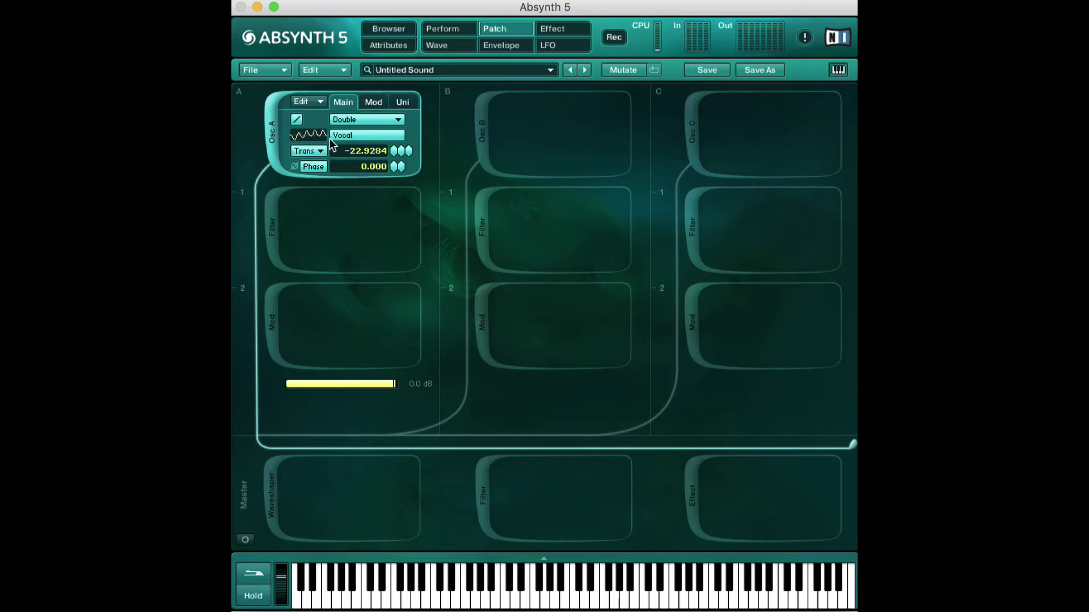
# - Switch Osc A's pitch unit to Ratio, enter 2, then drag the ratio higher
pyautogui.click(321, 151)
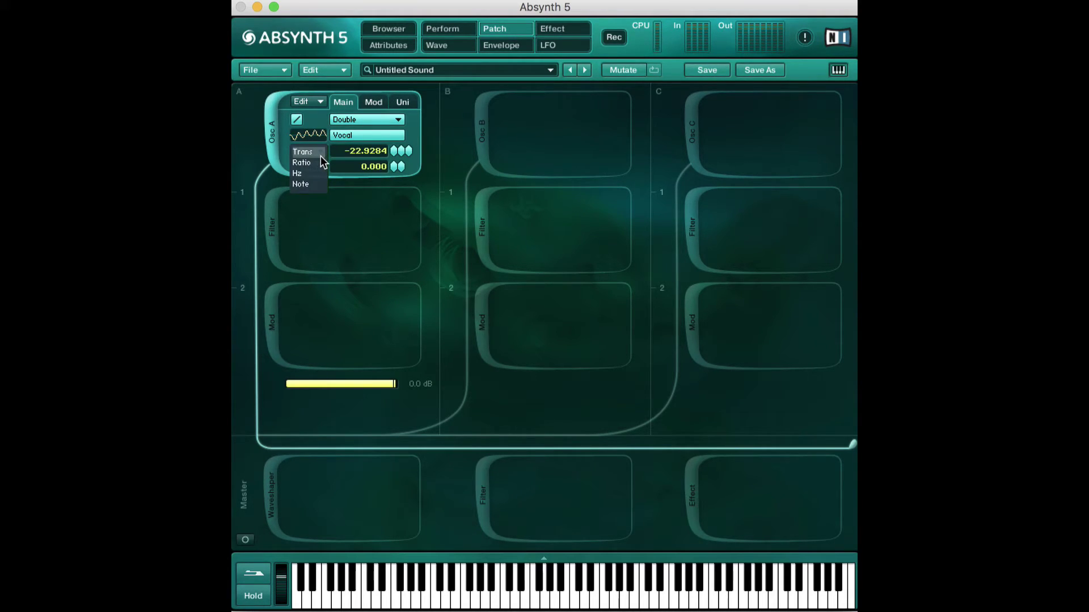
pyautogui.click(321, 162)
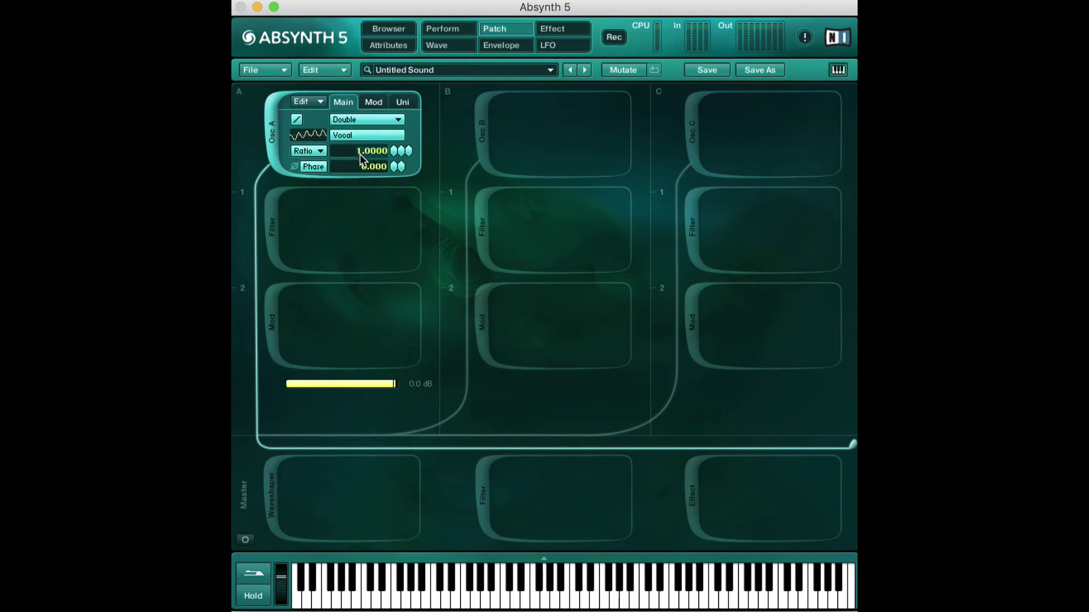
pyautogui.write('2')
pyautogui.press('Return')
pyautogui.moveTo(393, 151); pyautogui.dragTo(400, 128)
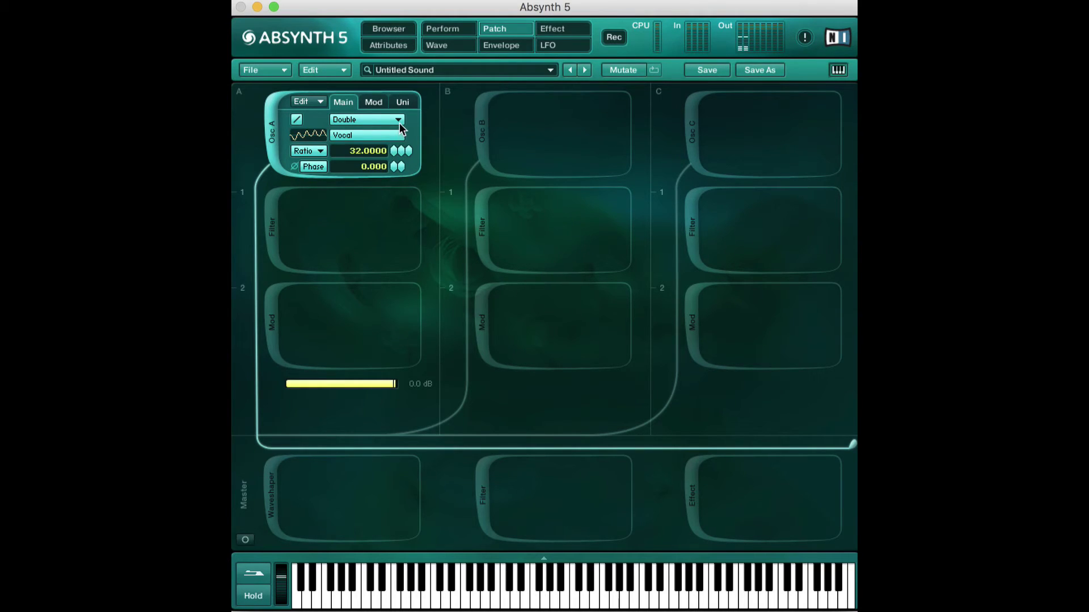
# - Compare Osc A's main and second-oscillator settings, ending on the second oscillator
pyautogui.click(373, 105)
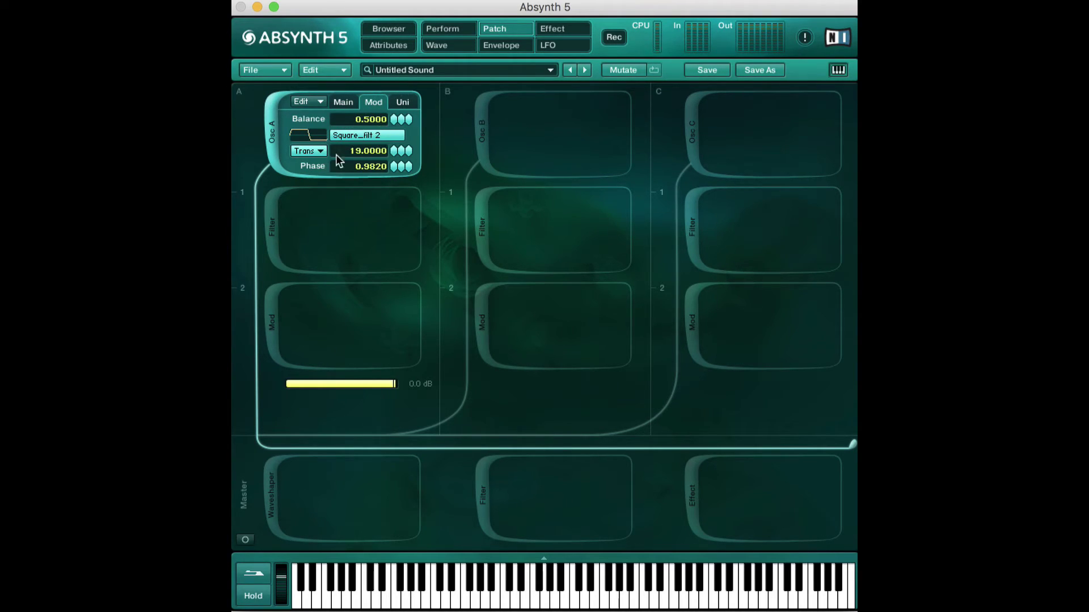
pyautogui.click(346, 101)
pyautogui.click(365, 101)
pyautogui.click(353, 101)
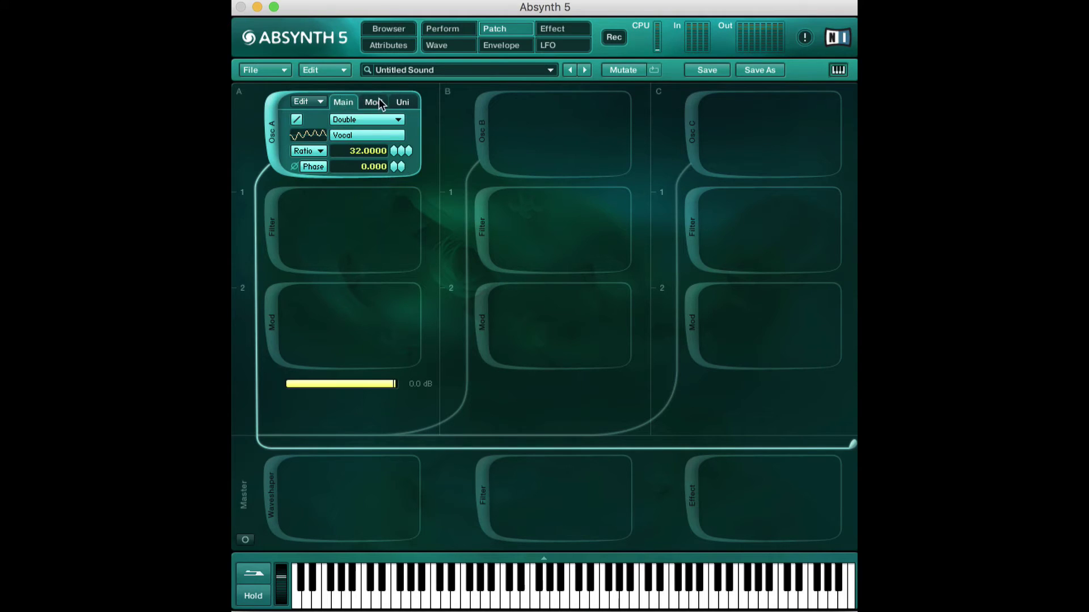
pyautogui.click(379, 102)
pyautogui.click(349, 102)
pyautogui.click(380, 102)
pyautogui.click(338, 104)
pyautogui.click(366, 105)
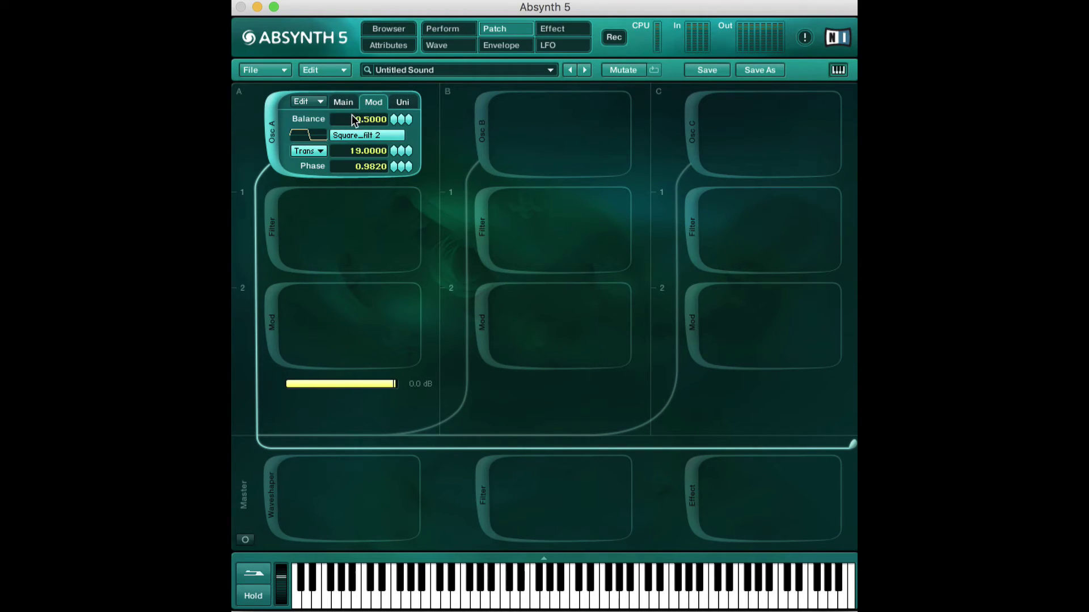
# - On Osc A's Uni tab, set 8 voices, 12.0000 transpose spread and 6.0000 random pitch
pyautogui.click(404, 102)
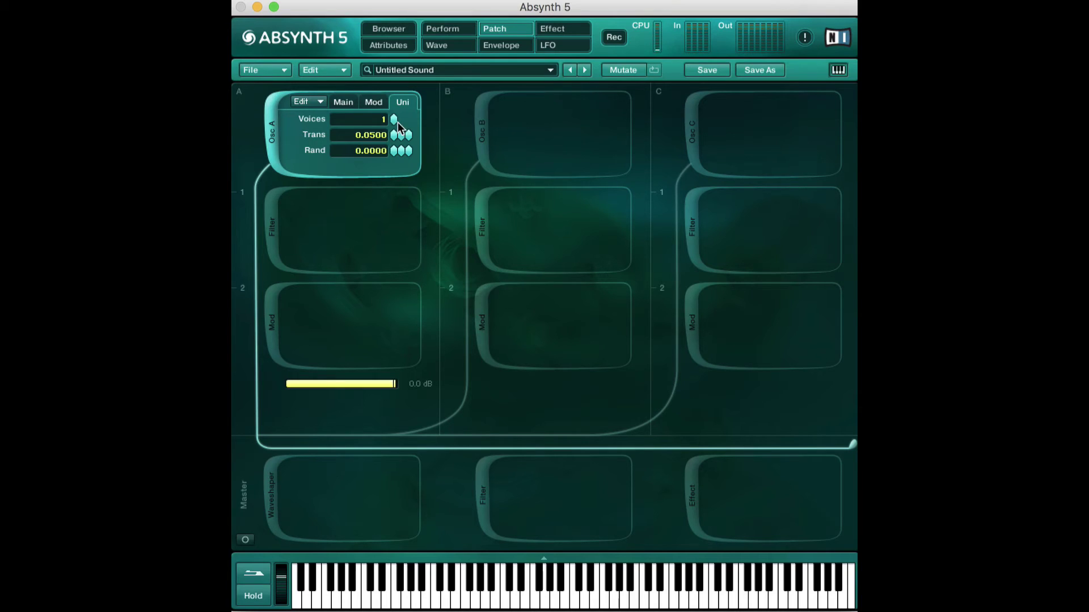
pyautogui.moveTo(394, 120); pyautogui.dragTo(395, 116)
pyautogui.moveTo(395, 122); pyautogui.dragTo(396, 116)
pyautogui.click(345, 103)
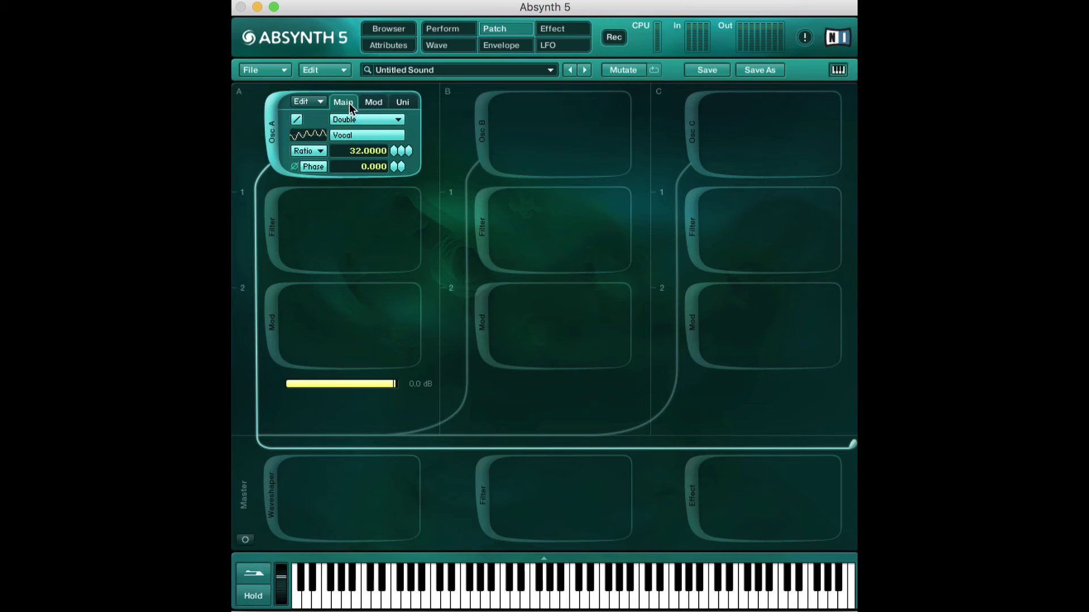
pyautogui.click(406, 103)
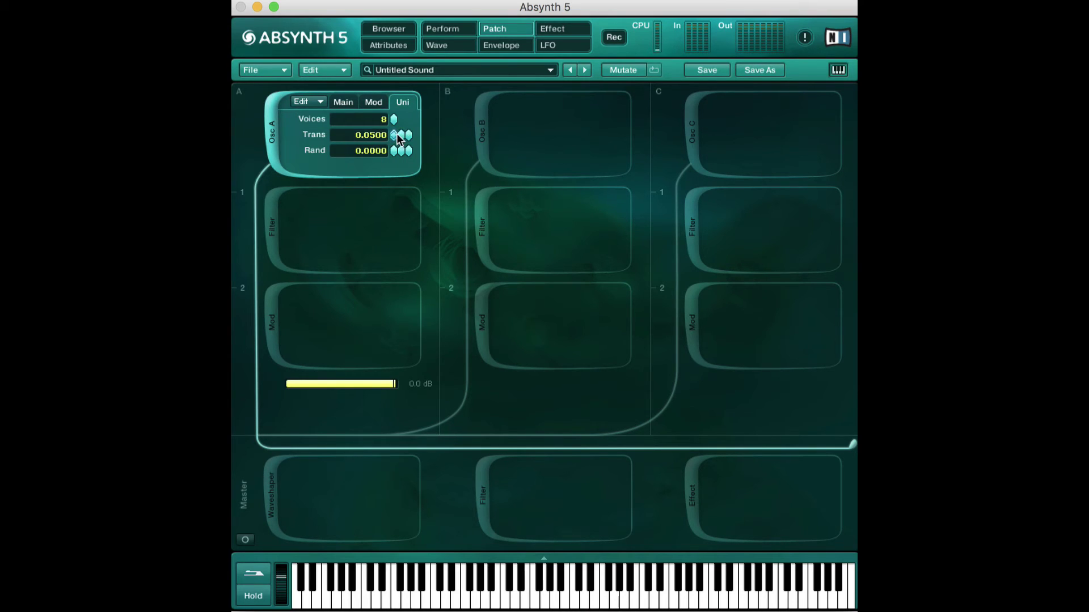
pyautogui.moveTo(387, 136); pyautogui.dragTo(363, 146)
pyautogui.moveTo(393, 138); pyautogui.dragTo(397, 134)
pyautogui.moveTo(396, 156); pyautogui.dragTo(399, 151)
# - Return the Osc A module to its Main tab
pyautogui.click(351, 104)
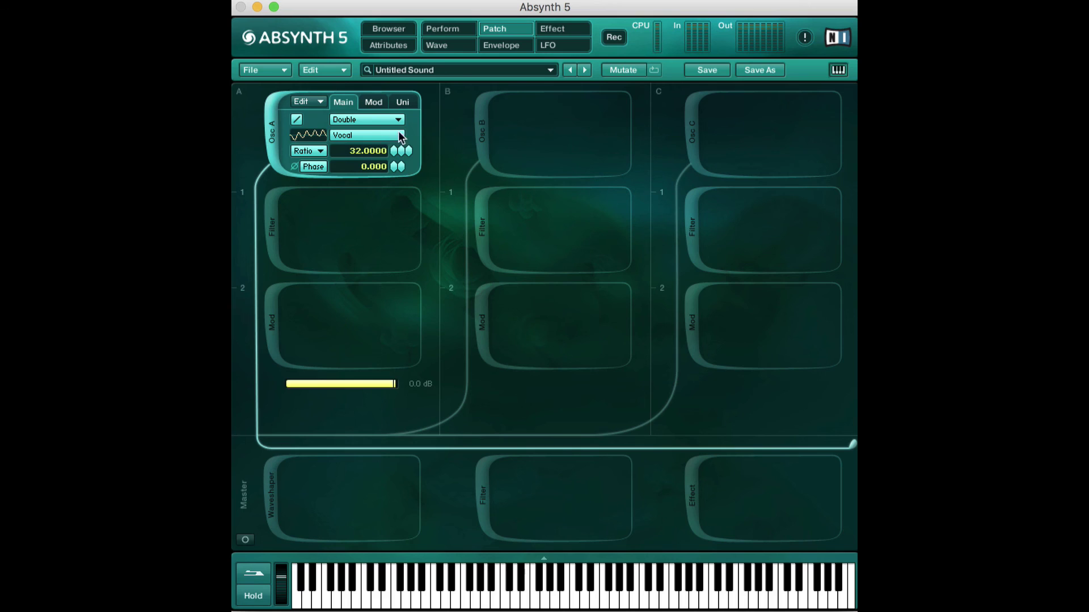